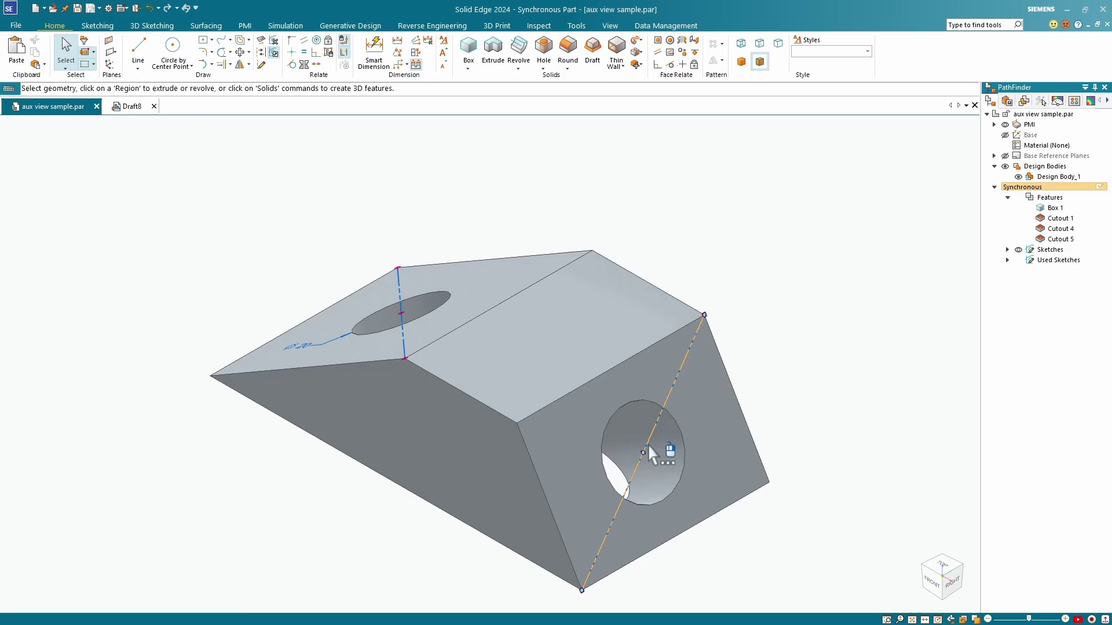
# Orbit the angled block toward its right side so the hole faces square-on
pyautogui.moveTo(676, 404); pyautogui.dragTo(597, 391, button='middle')
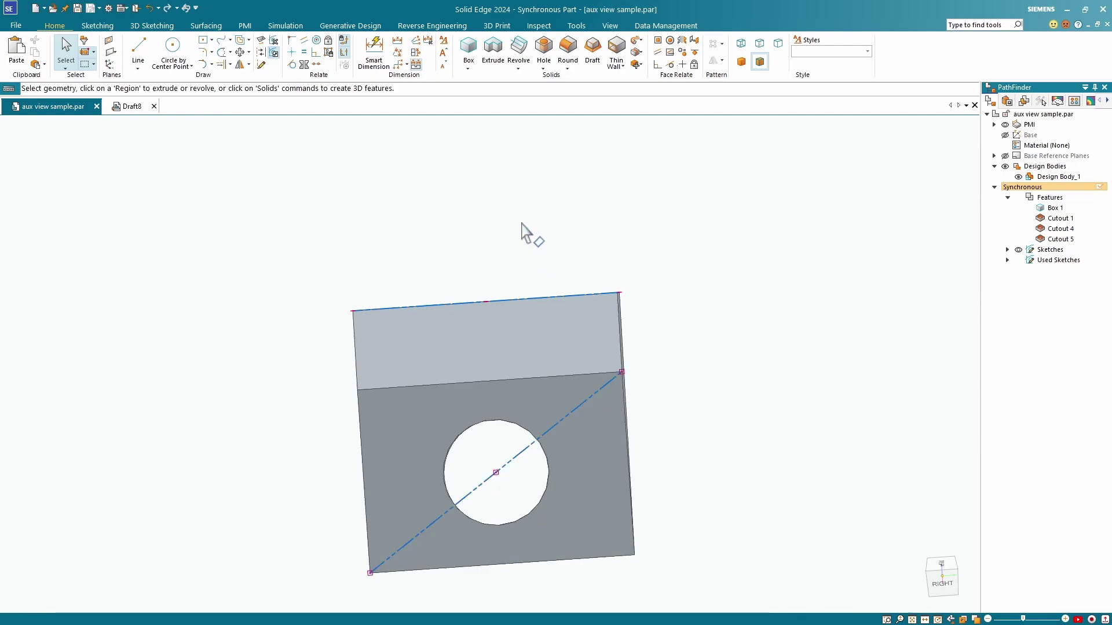
# Add a Ø20 diameter dimension to the side hole
pyautogui.click(375, 51)
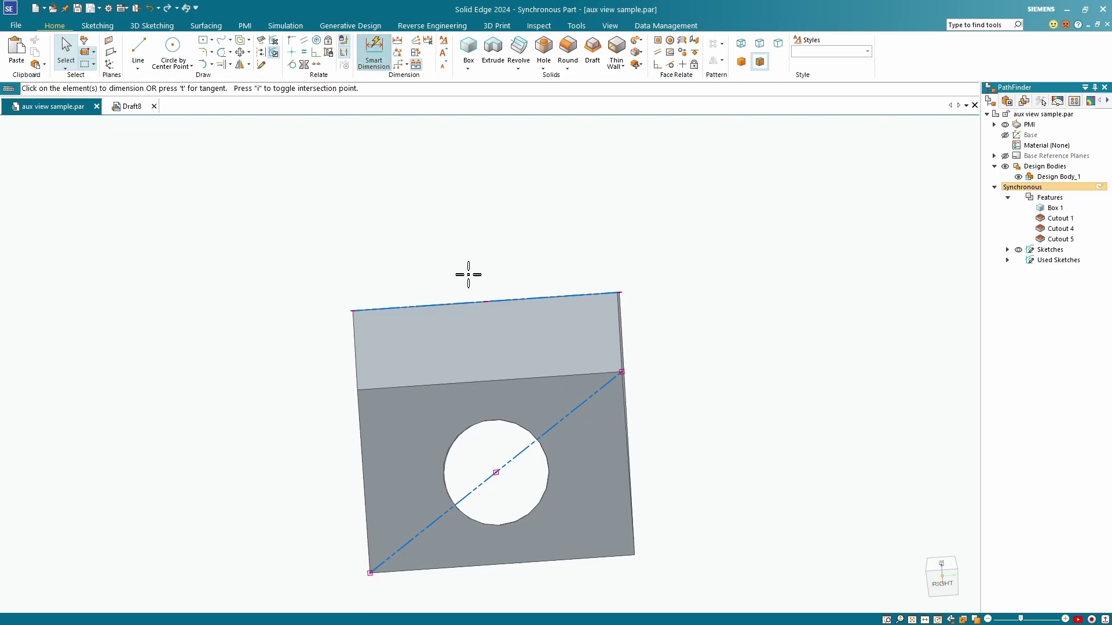
pyautogui.click(502, 421)
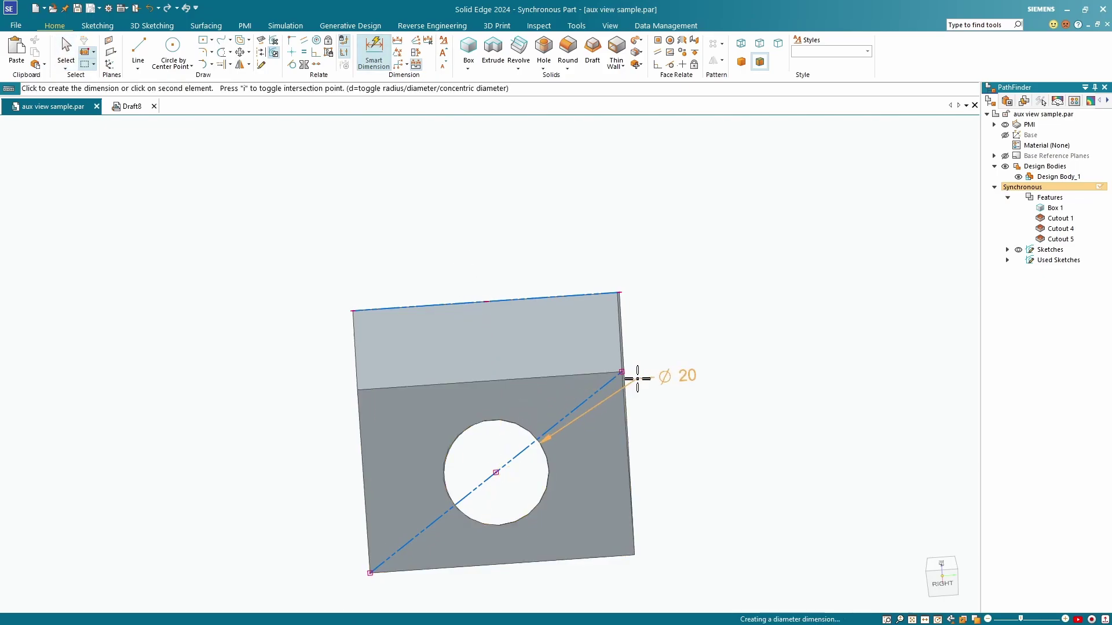
pyautogui.click(664, 392)
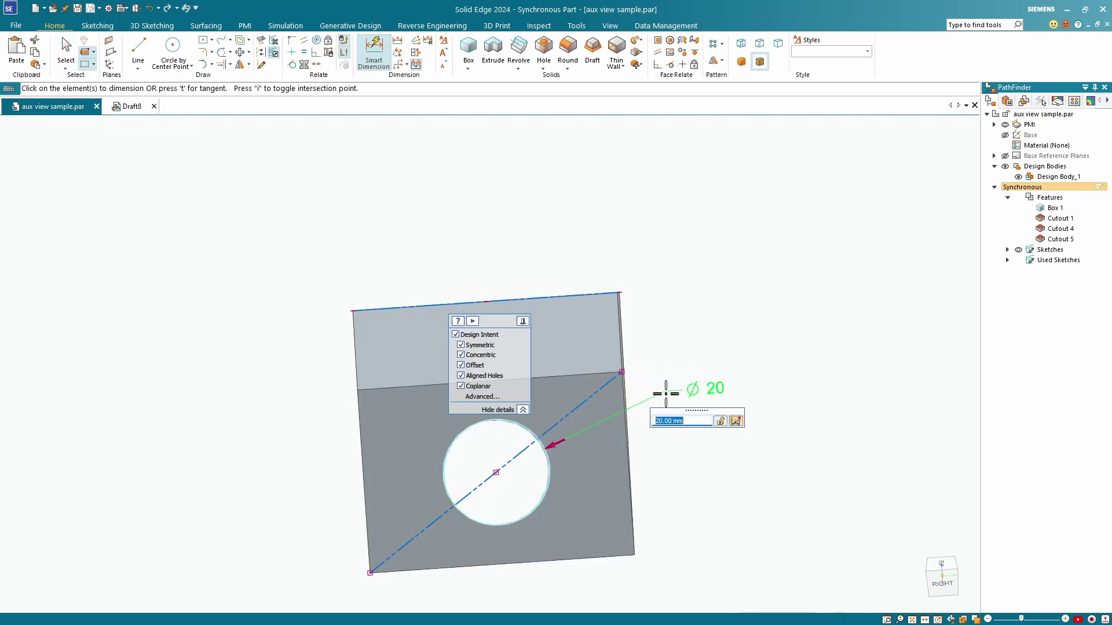
# Check the part from isometric, front, right and top views, then go to the Draft8 drawing
pyautogui.moveTo(722, 479); pyautogui.dragTo(542, 571, button='middle')
pyautogui.moveTo(905, 330); pyautogui.dragTo(896, 391, button='middle')
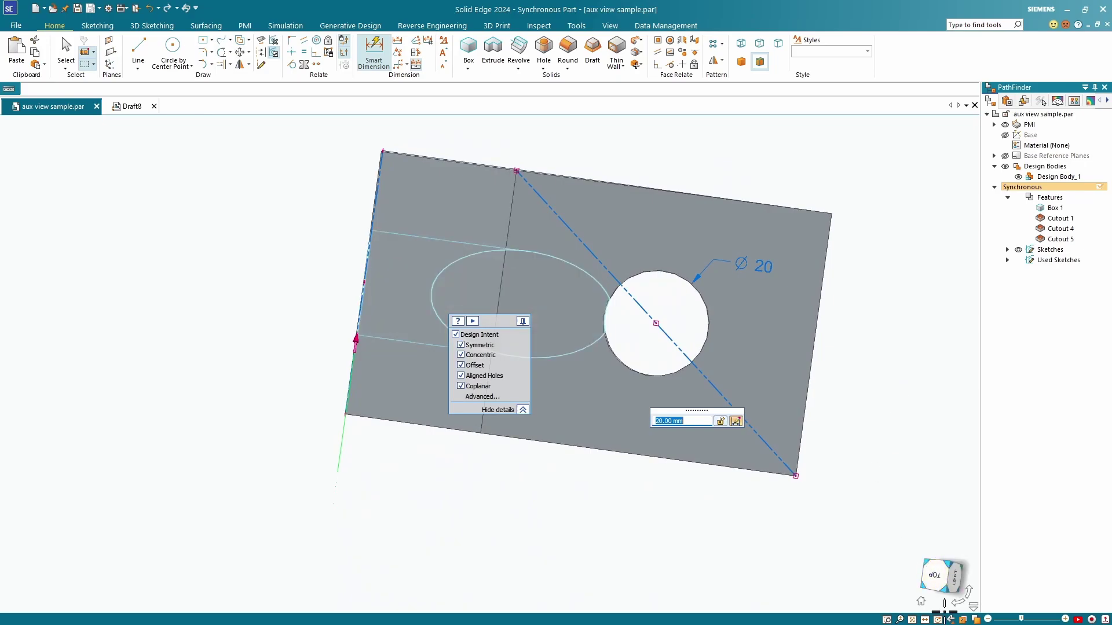
pyautogui.click(921, 601)
pyautogui.click(931, 579)
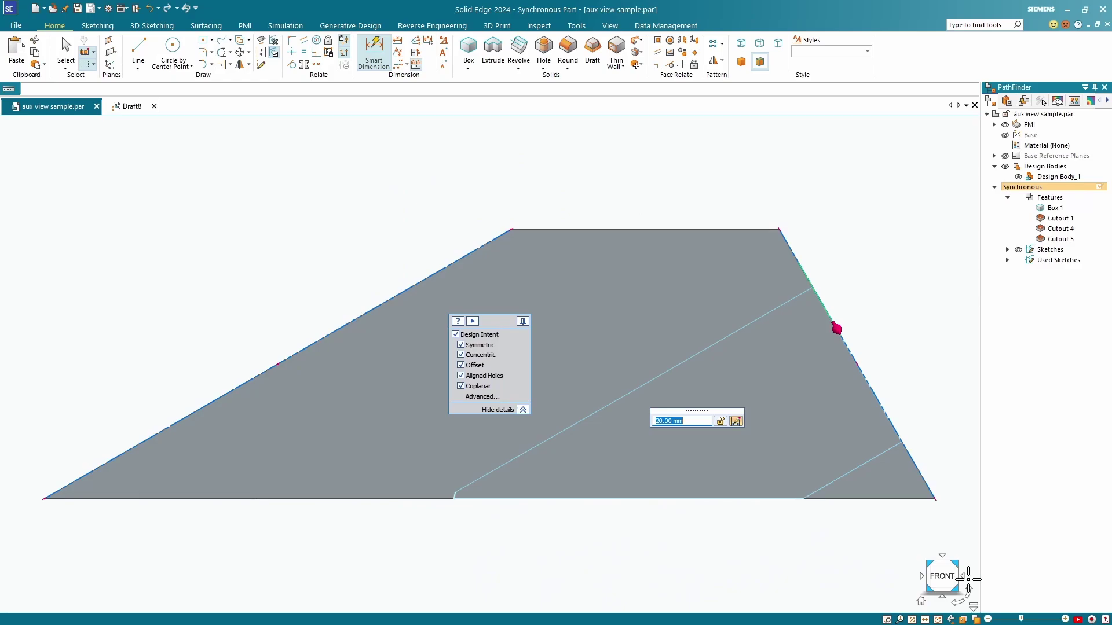
pyautogui.click(963, 576)
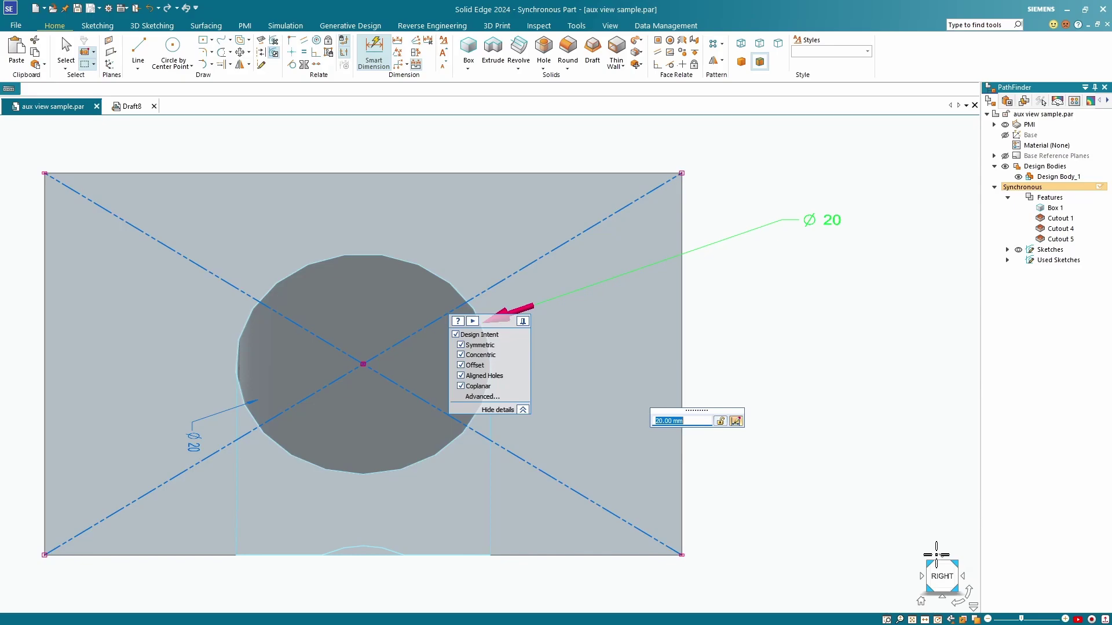
pyautogui.hotkey('ctrl', 't')
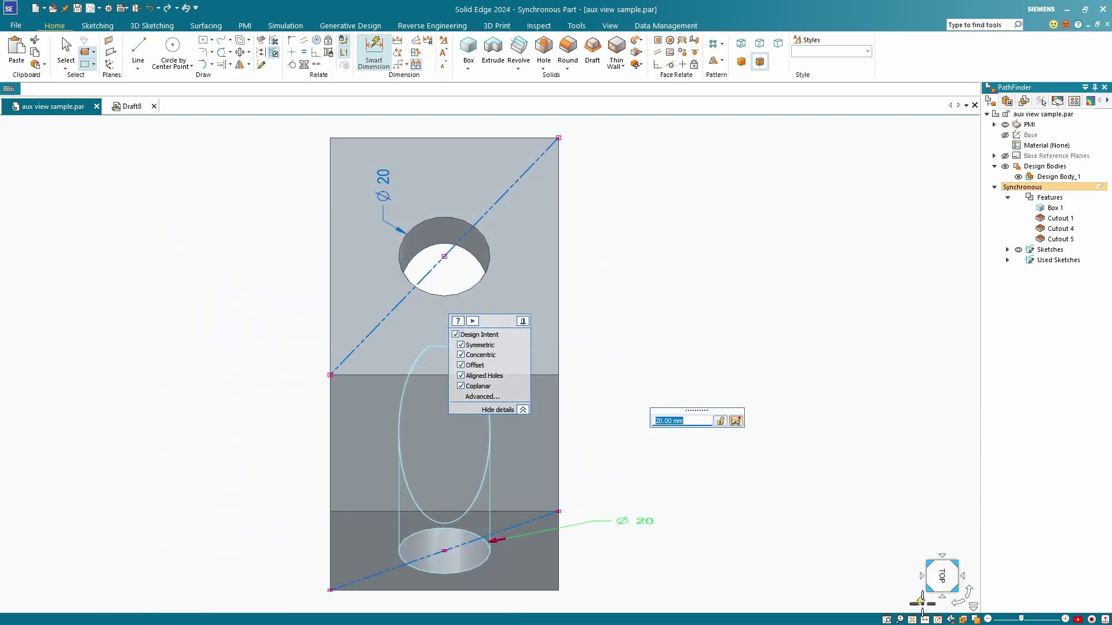
pyautogui.click(921, 601)
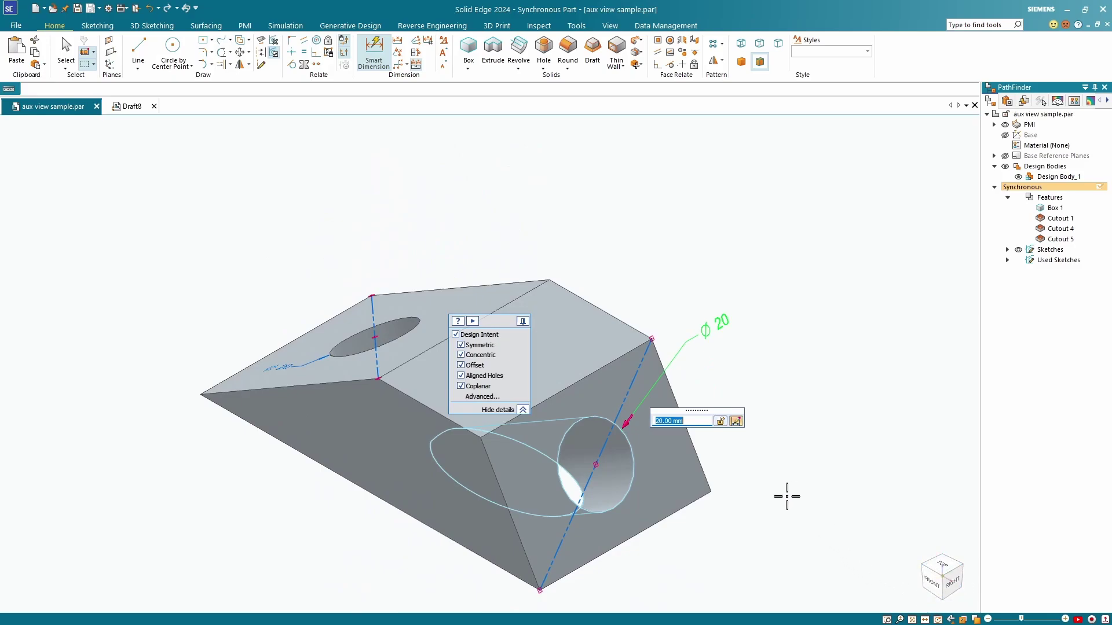
pyautogui.click(132, 107)
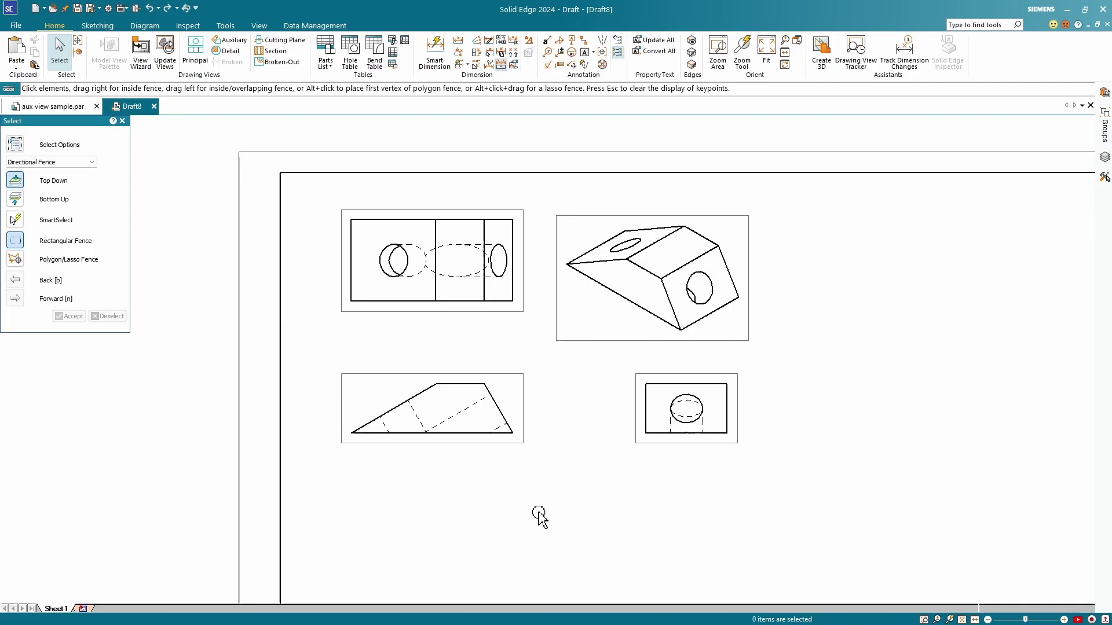
# Paste a copy of the trapezoid front view, then undo the misplaced copy
pyautogui.click(497, 412)
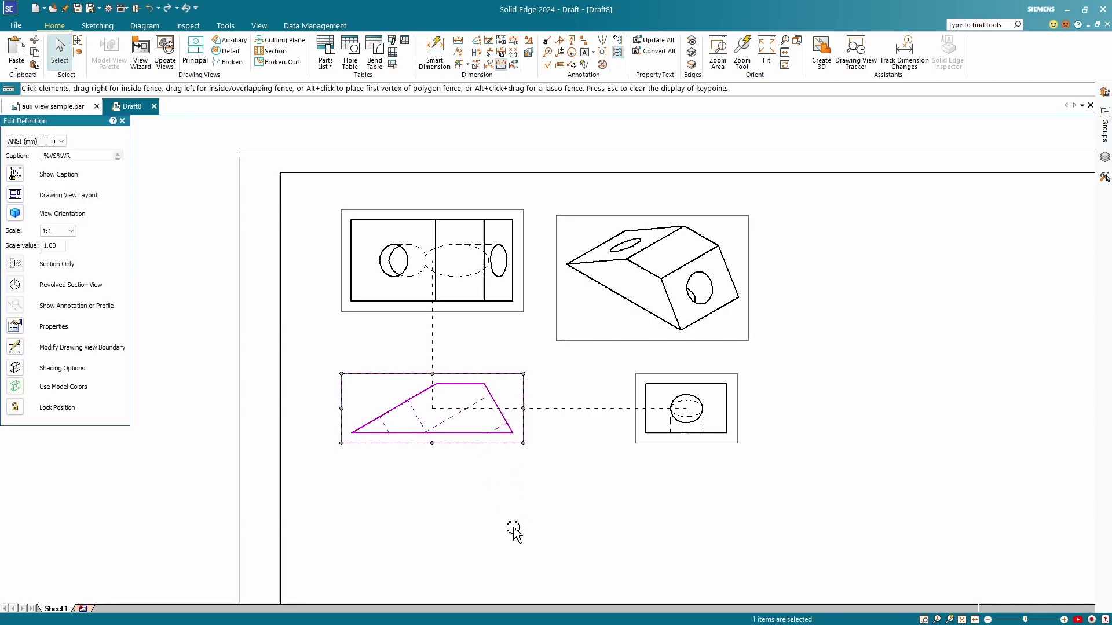
pyautogui.moveTo(839, 472)
pyautogui.mouseDown(button='middle')
pyautogui.moveTo(369, 472)
pyautogui.moveTo(243, 454)
pyautogui.mouseUp(button='middle')
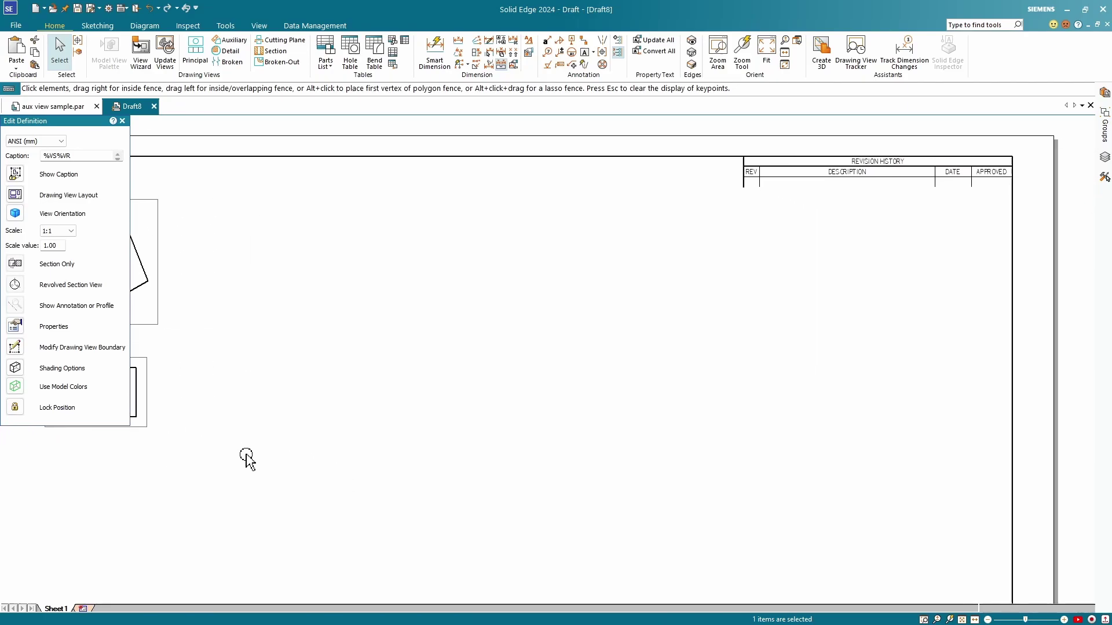
pyautogui.hotkey('ctrl', 'v')
pyautogui.click(449, 374)
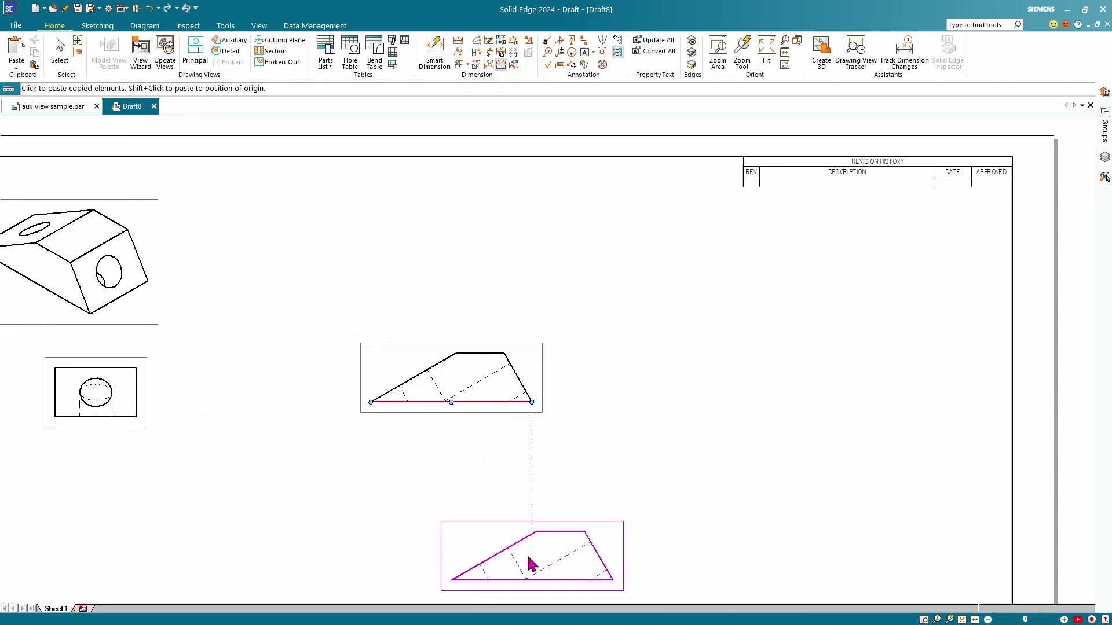
pyautogui.press('Escape')
pyautogui.hotkey('ctrl', 'z')
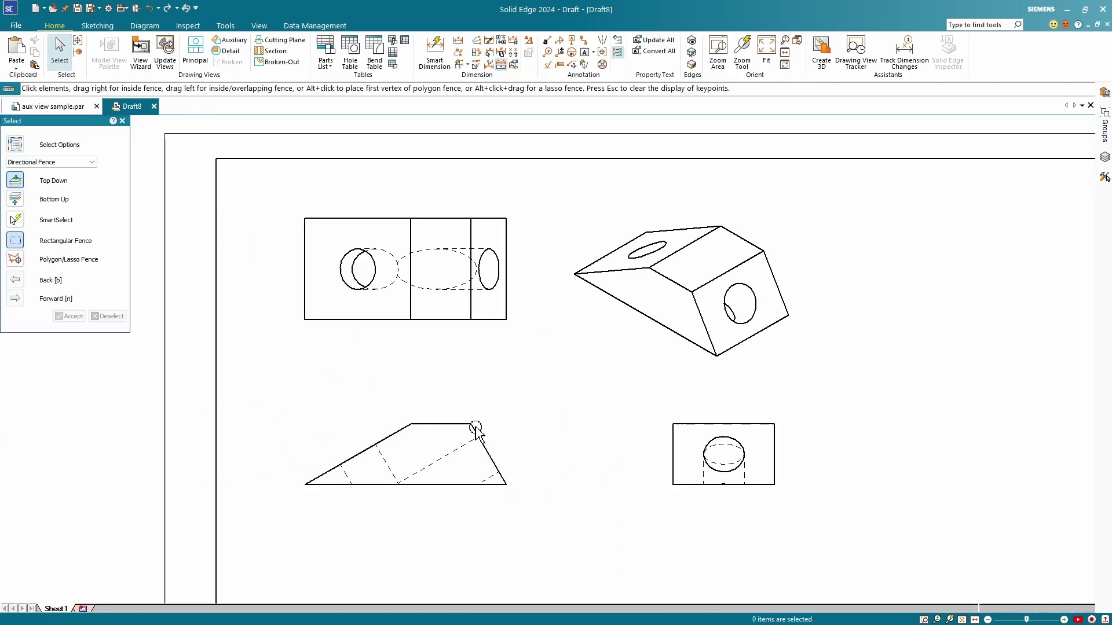
# Paste the trapezoid view copy into the empty area right of the side view
pyautogui.click(476, 435)
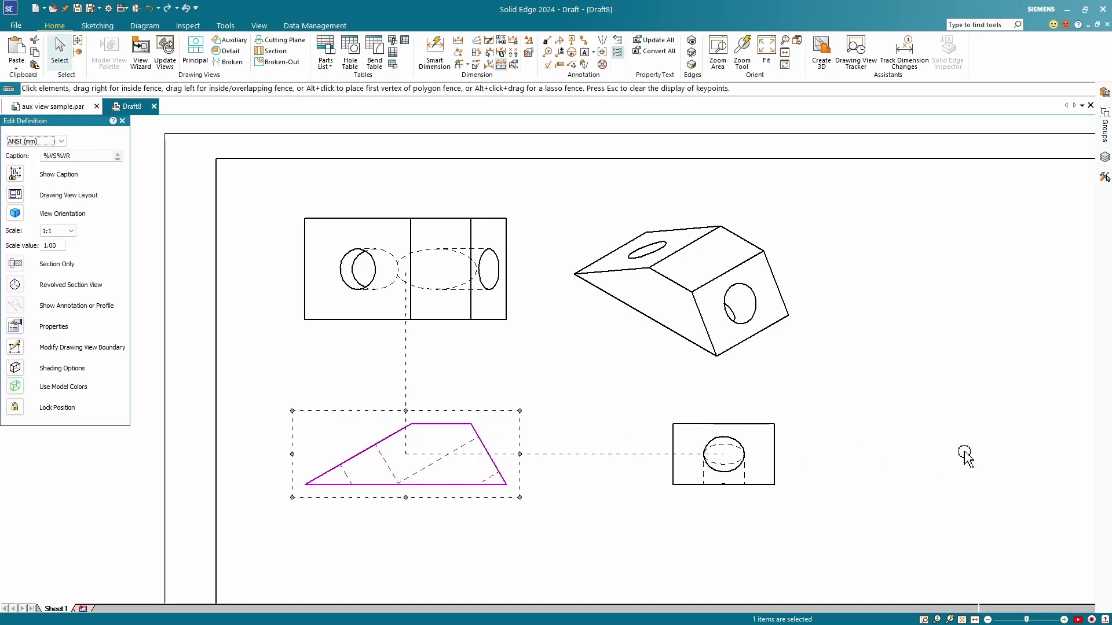
pyautogui.moveTo(965, 454); pyautogui.dragTo(503, 446, button='middle')
pyautogui.hotkey('ctrl', 'v')
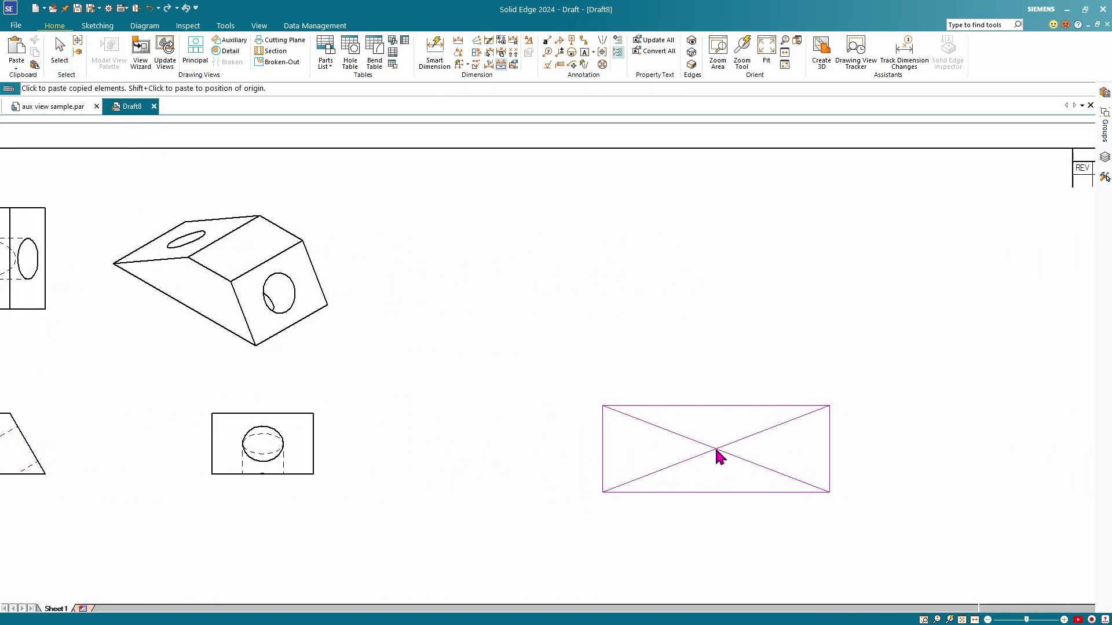
pyautogui.click(715, 449)
pyautogui.press('Escape')
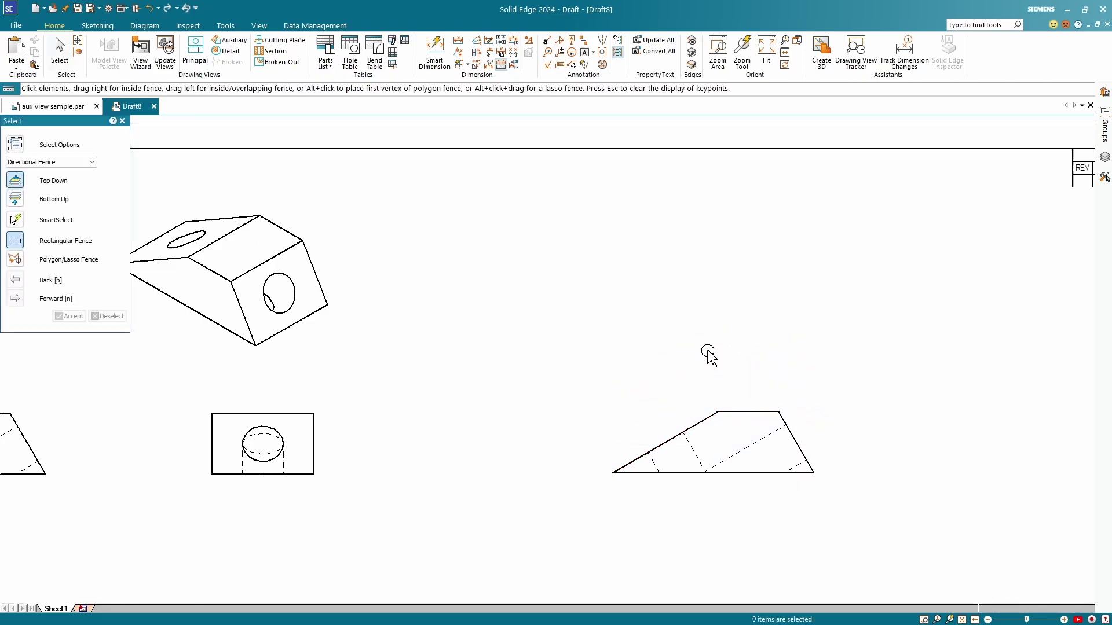
# Create auxiliary VIEW A-A from the trapezoid's right slanted edge, placed beside it
pyautogui.click(233, 40)
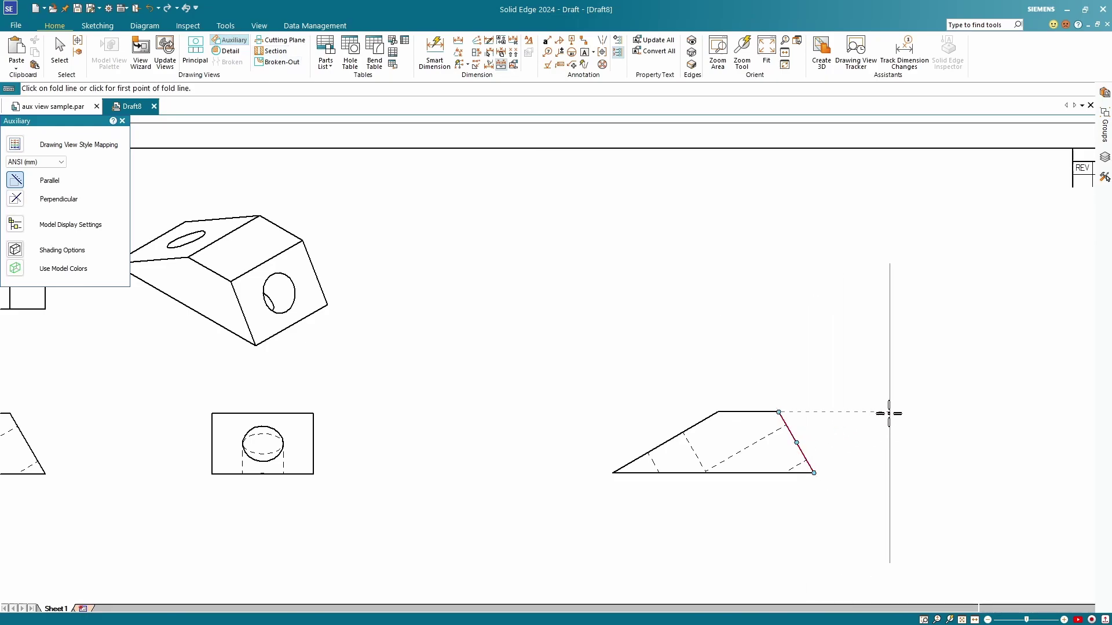
pyautogui.click(794, 431)
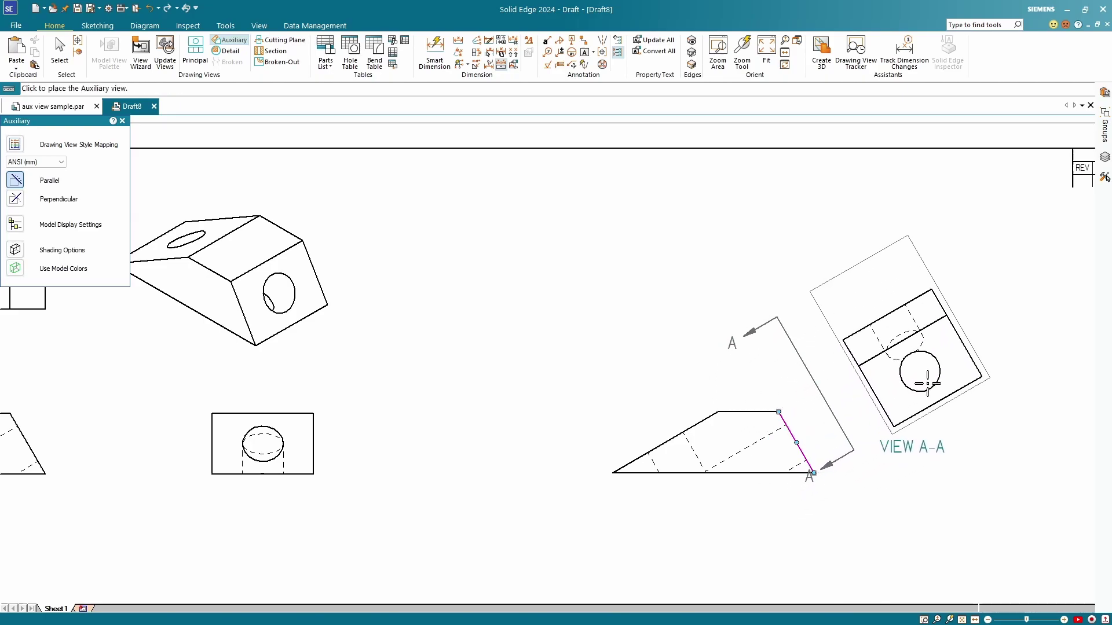
pyautogui.click(925, 385)
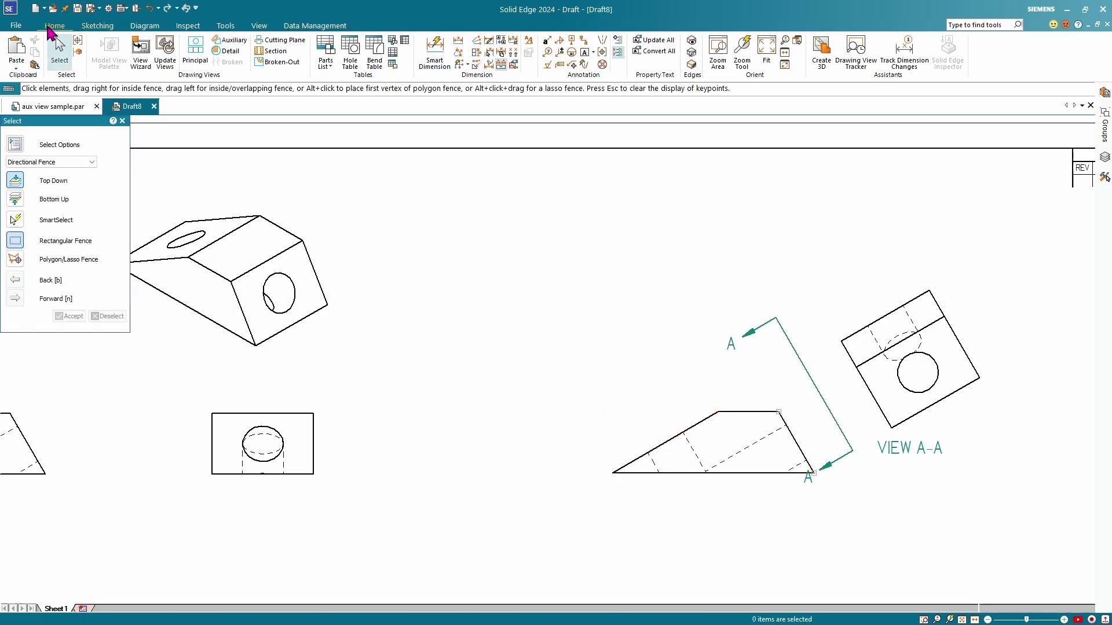
# Create auxiliary VIEW B-B from the long left slanted edge, placed above the trapezoid
pyautogui.click(230, 42)
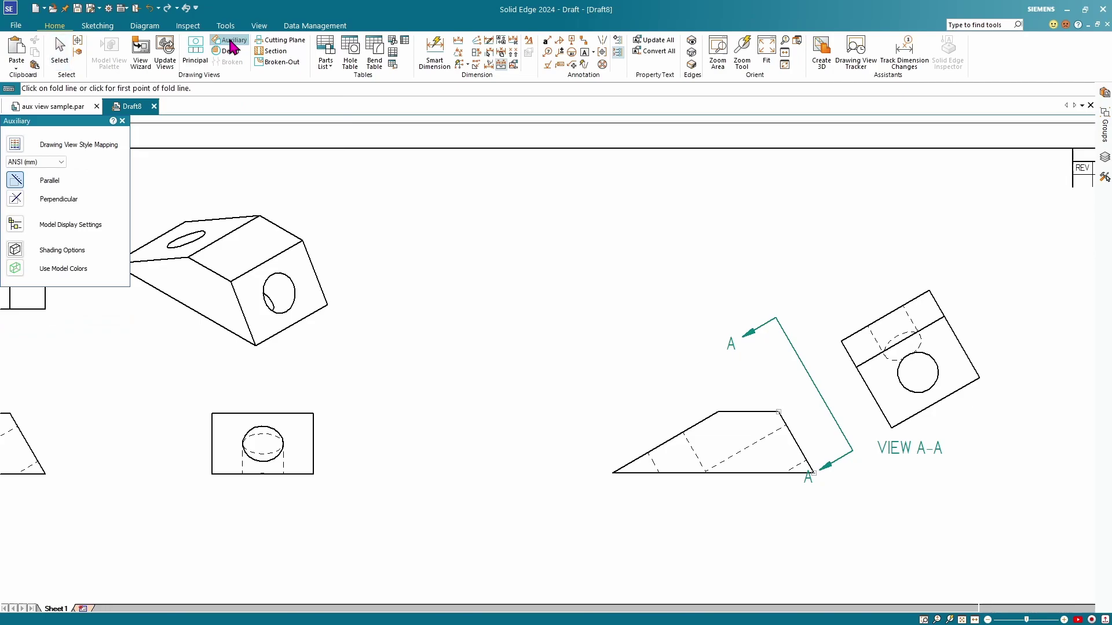
pyautogui.click(696, 424)
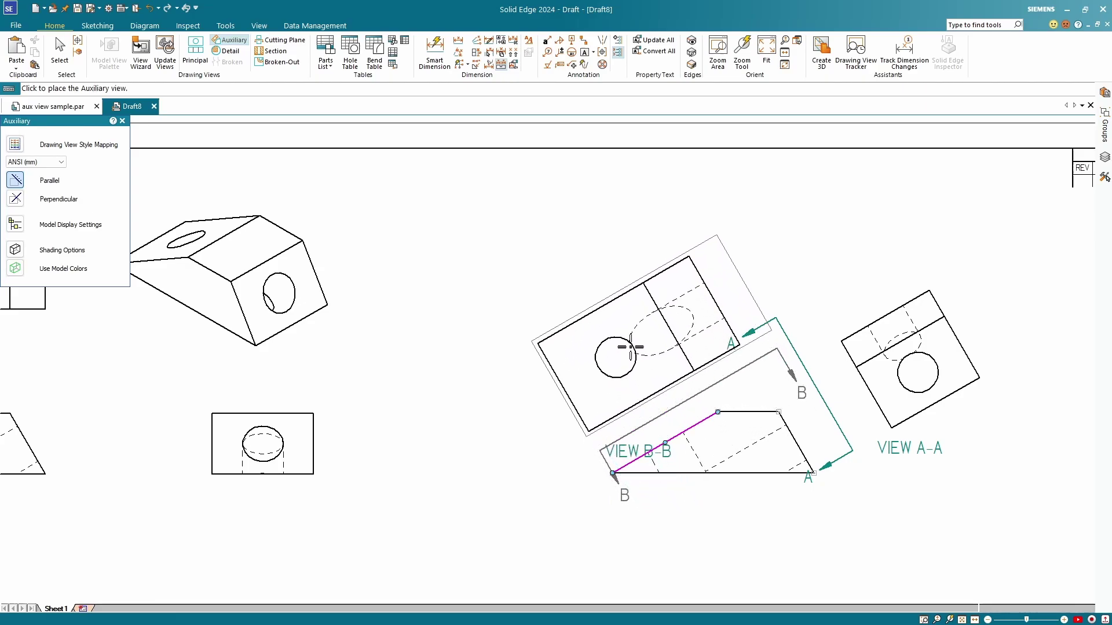
pyautogui.click(615, 331)
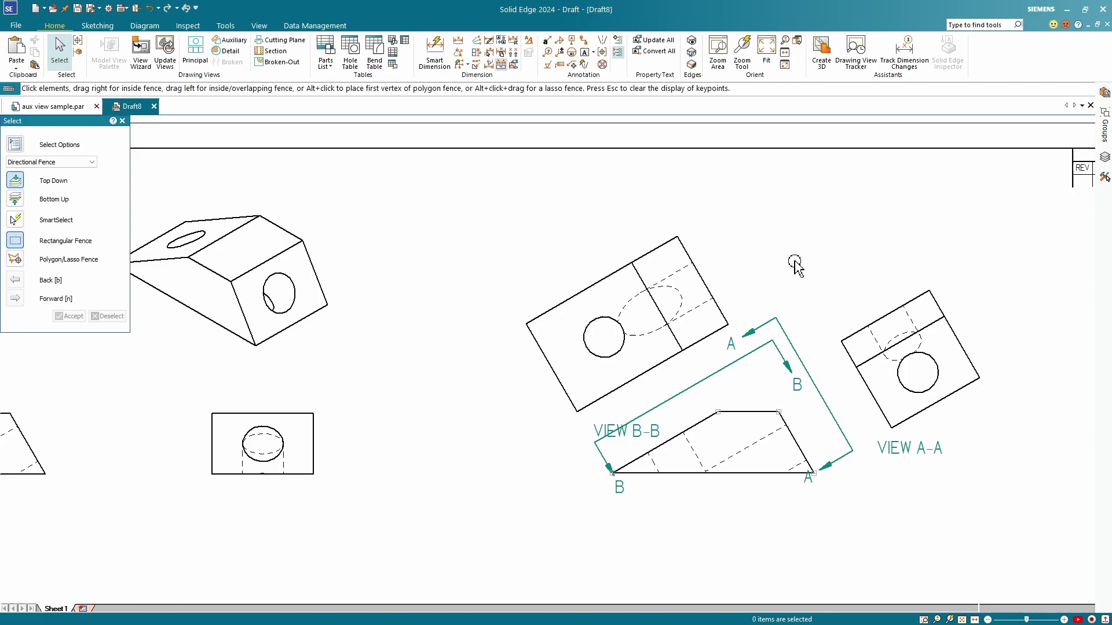
# Move the VIEW B-B caption left and the VIEW A-A caption below its view
pyautogui.moveTo(794, 264); pyautogui.dragTo(547, 260, button='middle')
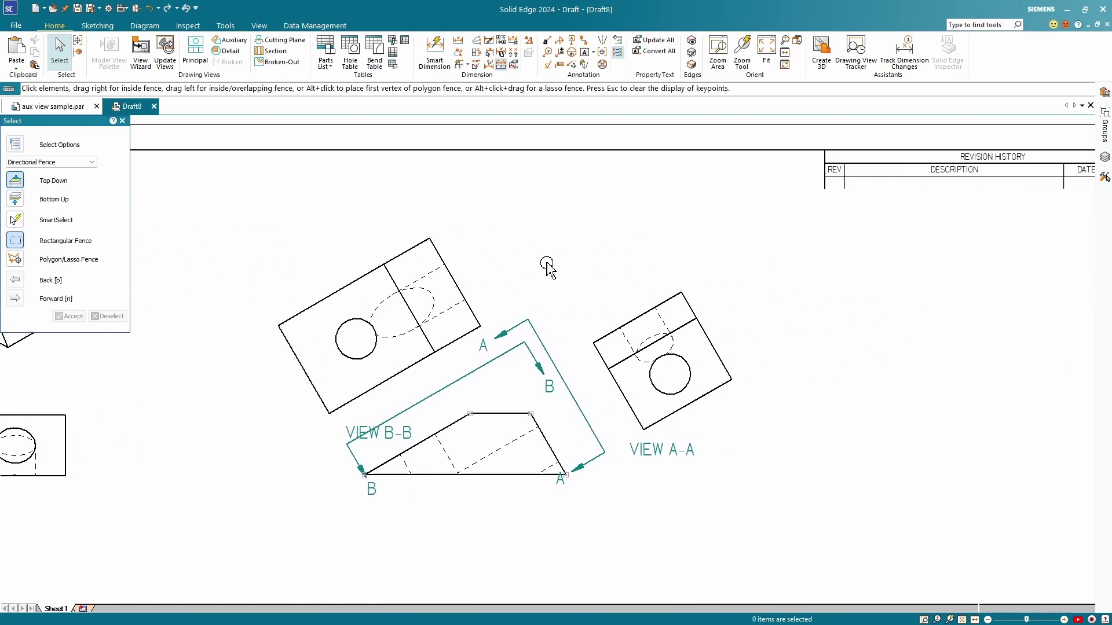
pyautogui.click(407, 438)
pyautogui.moveTo(407, 438); pyautogui.dragTo(306, 442)
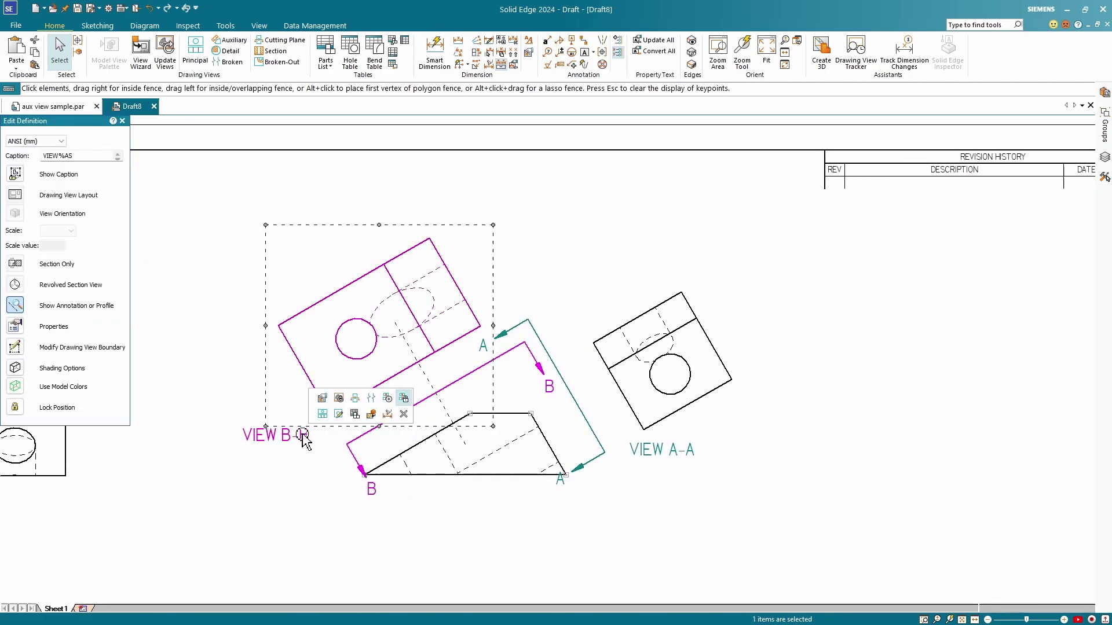
pyautogui.moveTo(664, 452); pyautogui.dragTo(713, 431)
pyautogui.click(661, 465)
# Extend the B-B viewing plane line outward past the block
pyautogui.click(584, 461)
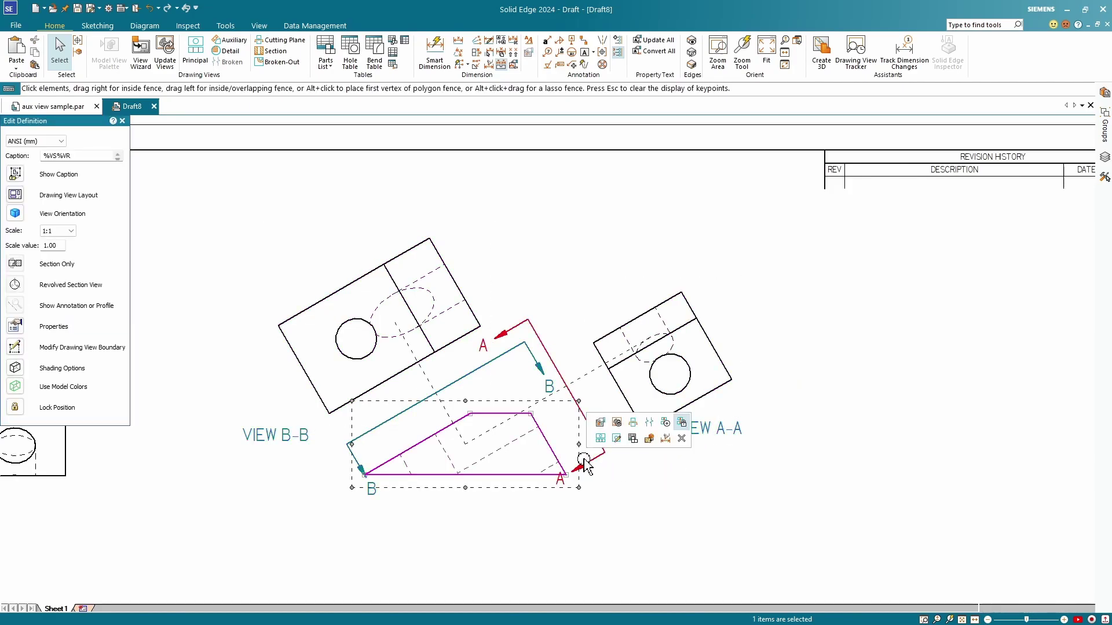
pyautogui.click(584, 463)
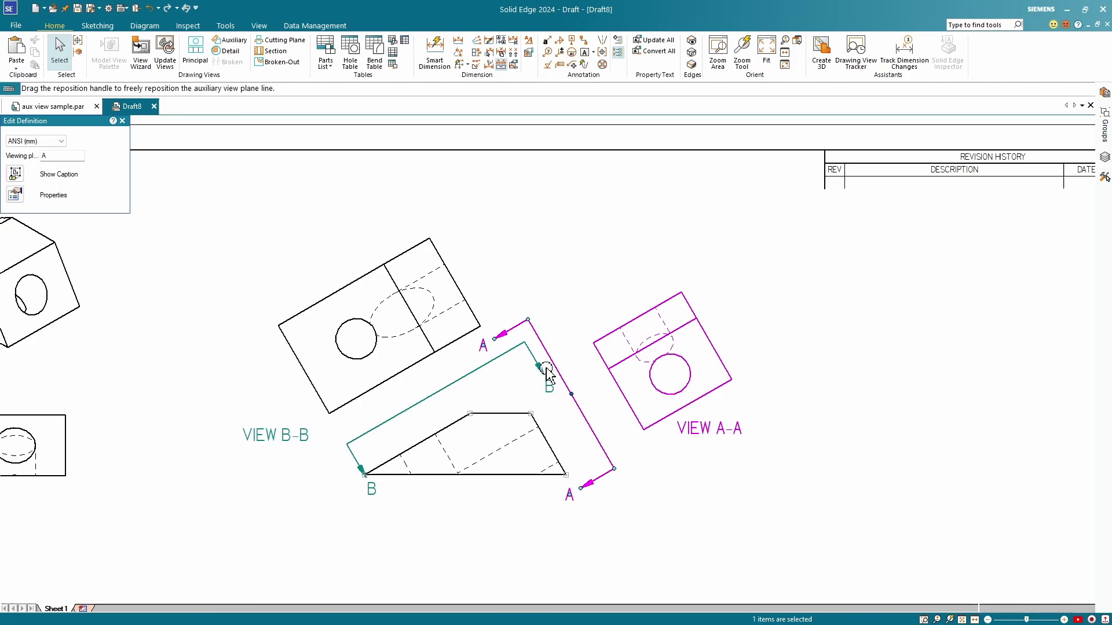
pyautogui.click(519, 368)
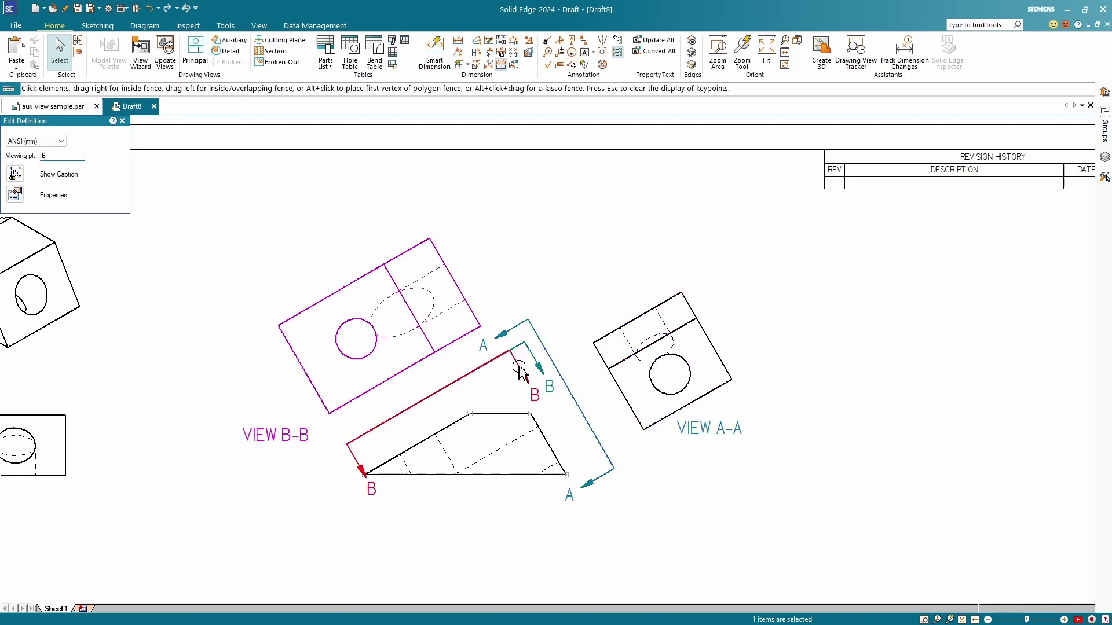
pyautogui.moveTo(355, 454)
pyautogui.mouseDown()
pyautogui.moveTo(347, 466)
pyautogui.moveTo(348, 450)
pyautogui.mouseUp()
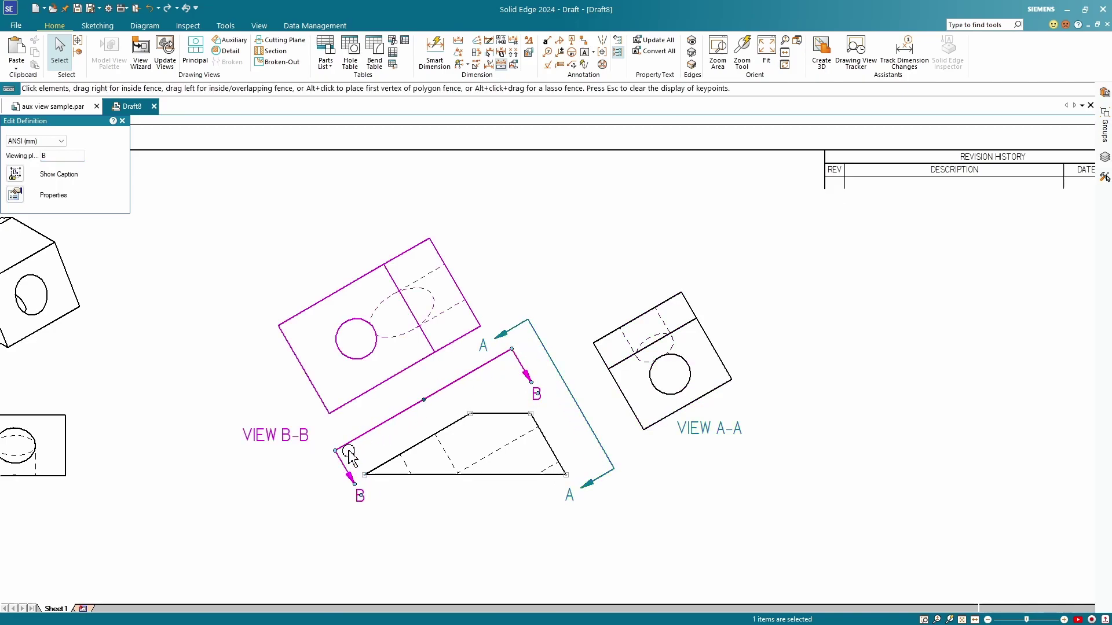
pyautogui.click(555, 277)
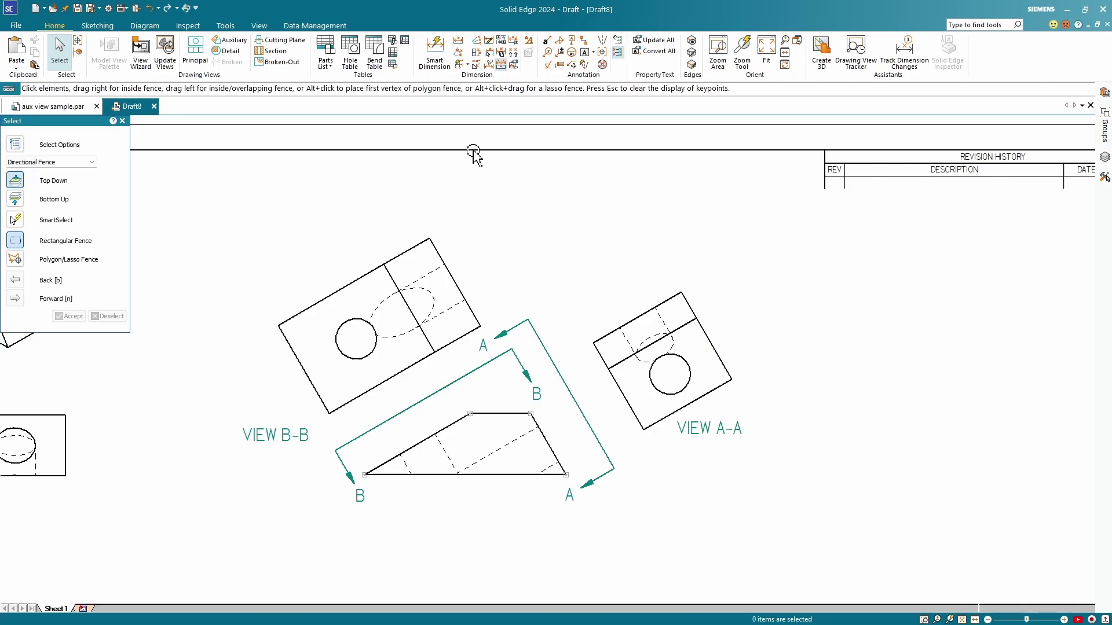
# Set Distance Between to Use Dimension Axis, with VIEW A-A's left edge as the axis
pyautogui.click(458, 42)
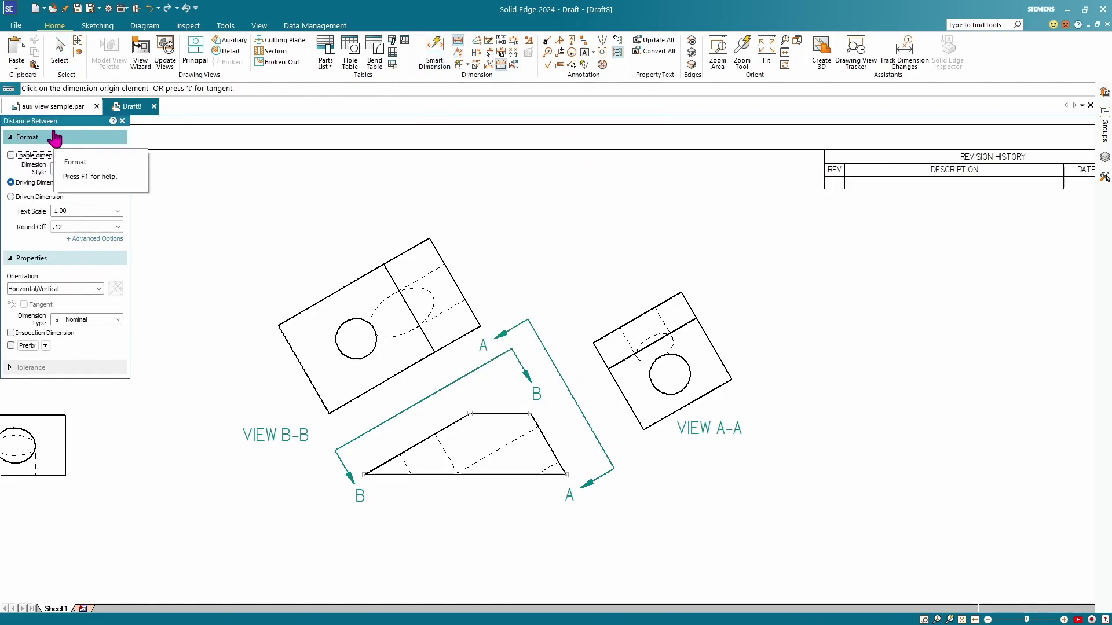
pyautogui.moveTo(66, 124); pyautogui.dragTo(174, 191)
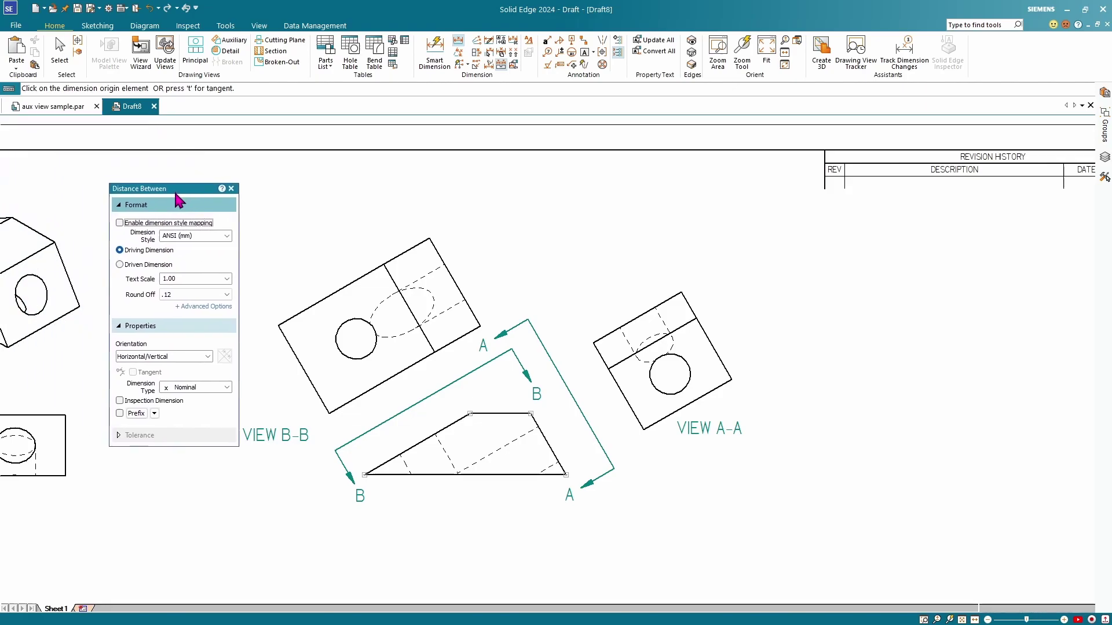
pyautogui.click(169, 356)
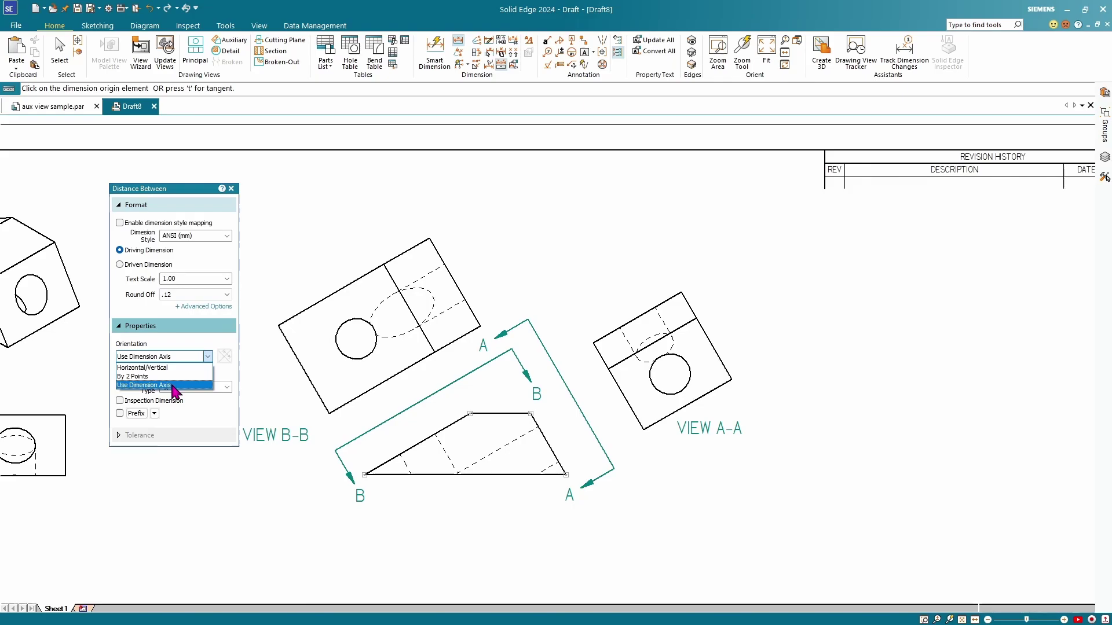
pyautogui.click(171, 385)
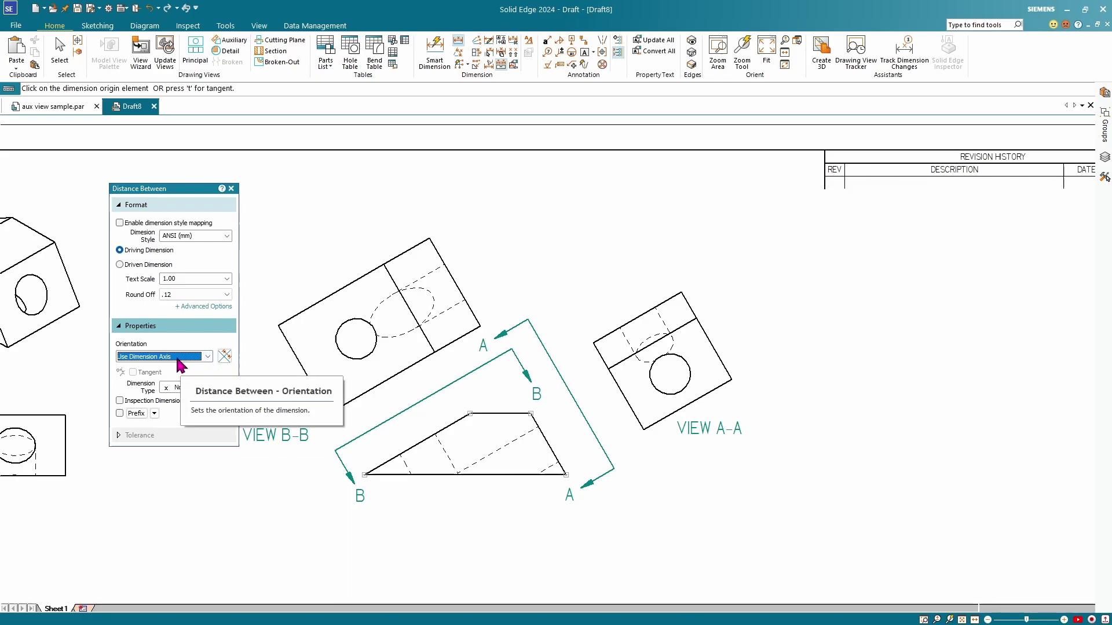
pyautogui.click(225, 356)
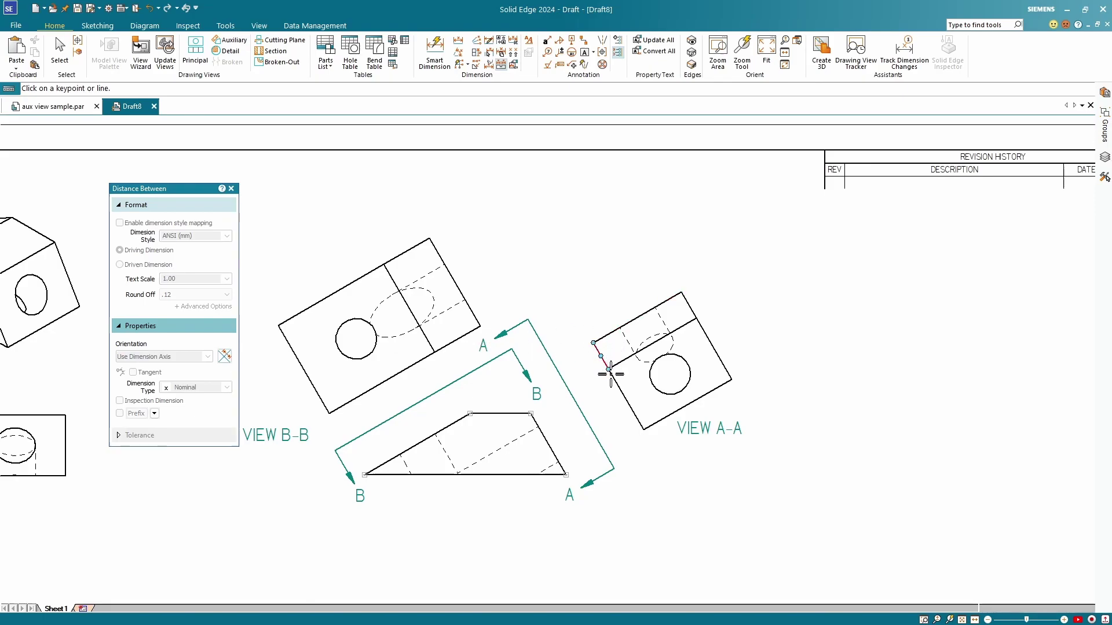
pyautogui.click(620, 385)
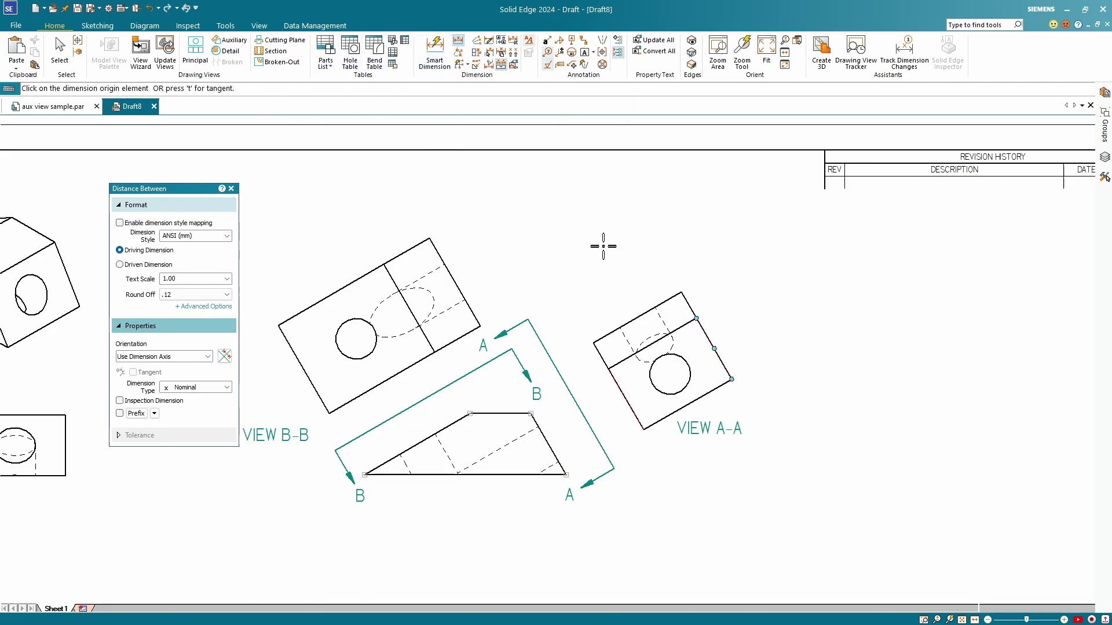
# Dimension the A-A hole to the view's edges with two 17.32 distances
pyautogui.click(688, 365)
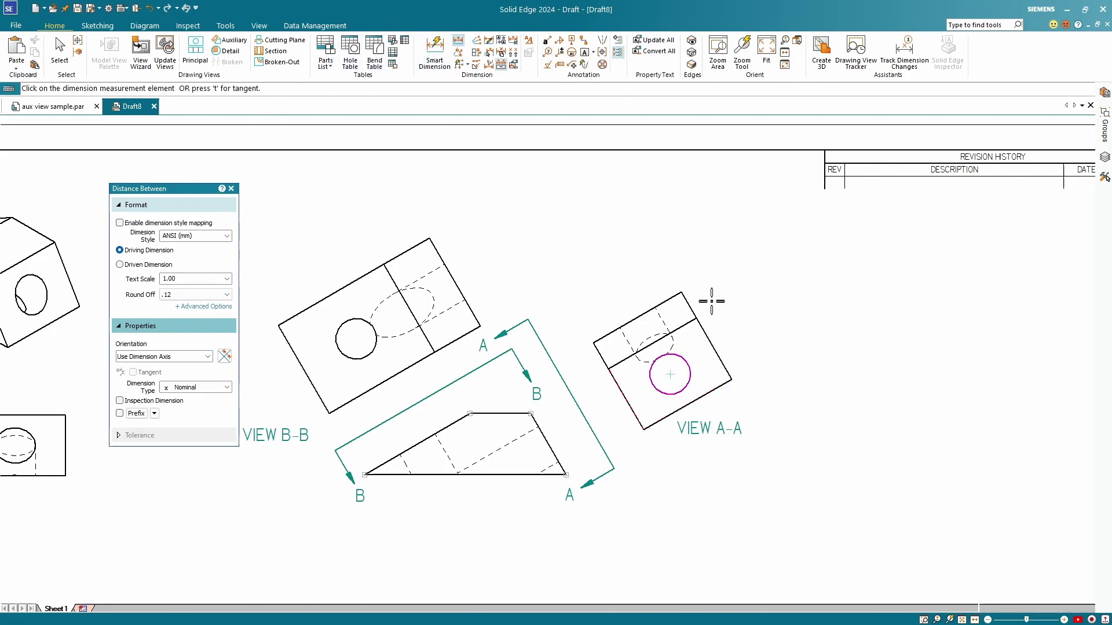
pyautogui.click(731, 378)
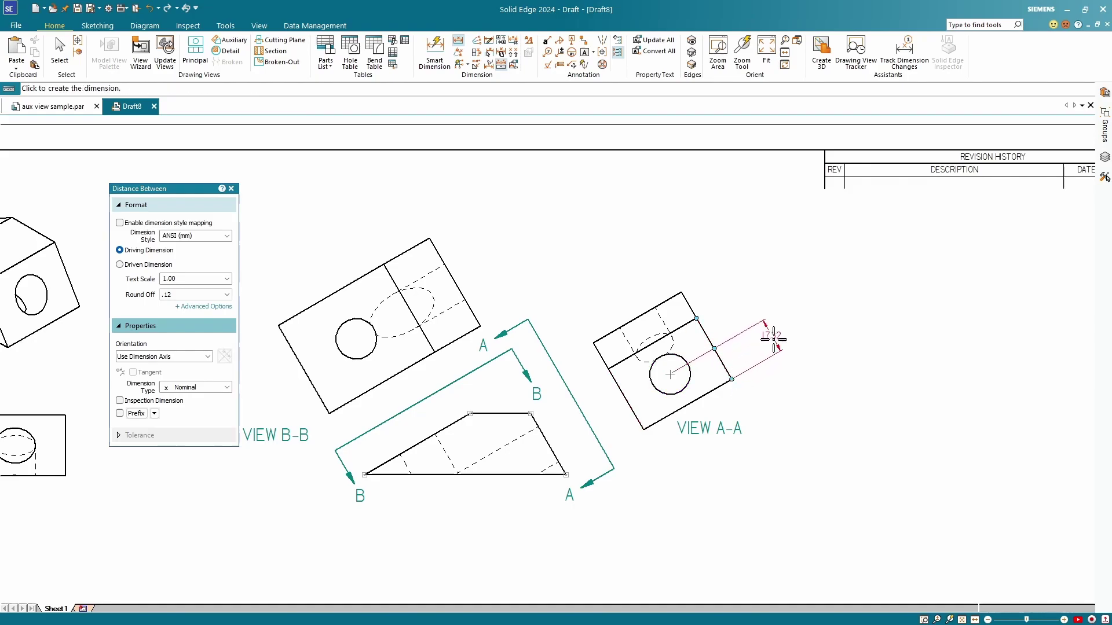
pyautogui.click(758, 354)
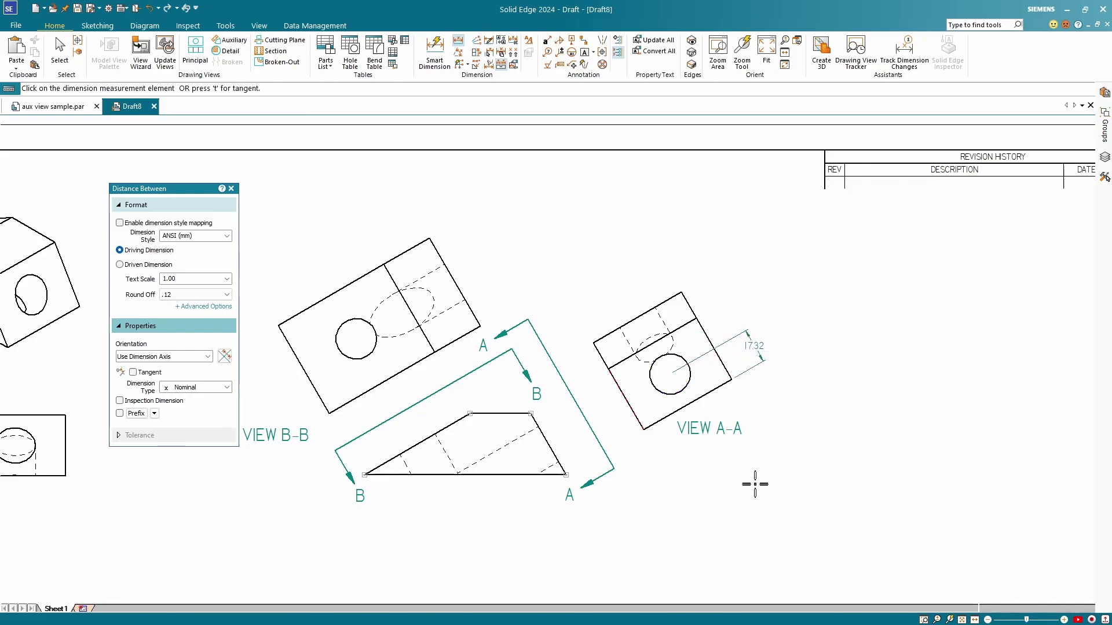
pyautogui.click(700, 324)
pyautogui.click(733, 327)
pyautogui.scroll(-1, 666, 367)
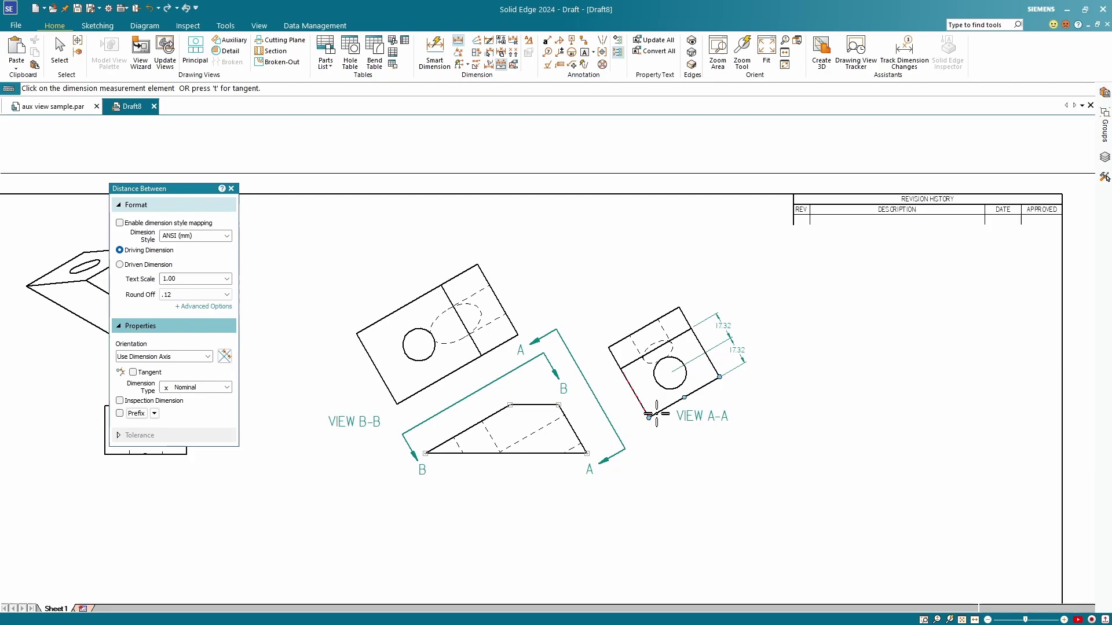
# Dimension VIEW A-A's bottom edge at 50 and the upper view's edges at 50 and 60
pyautogui.click(435, 51)
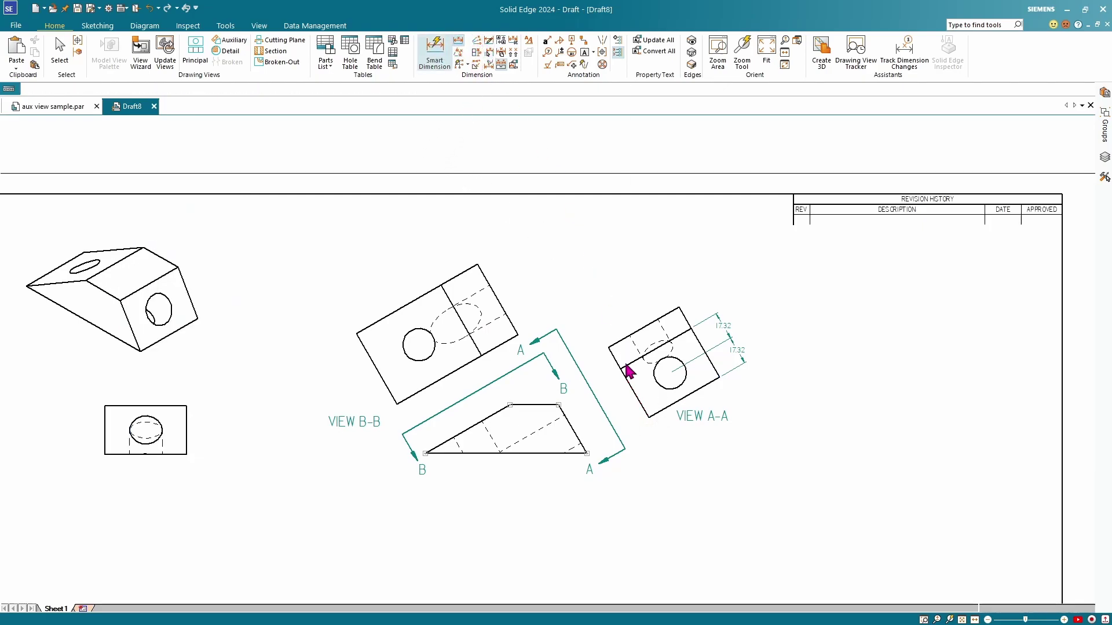
pyautogui.click(666, 407)
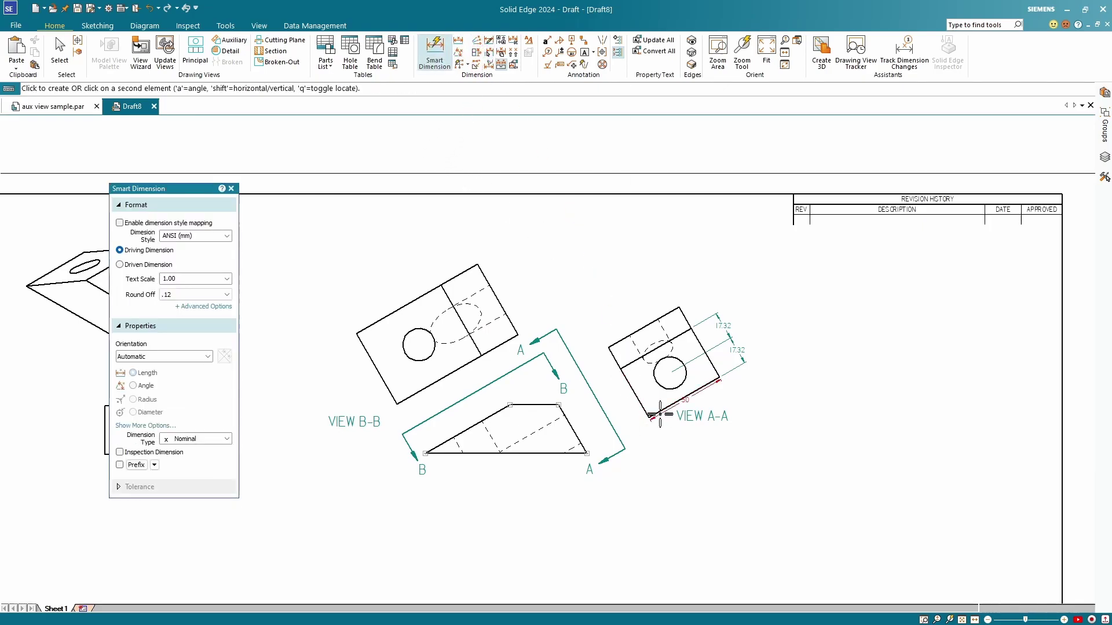
pyautogui.click(705, 456)
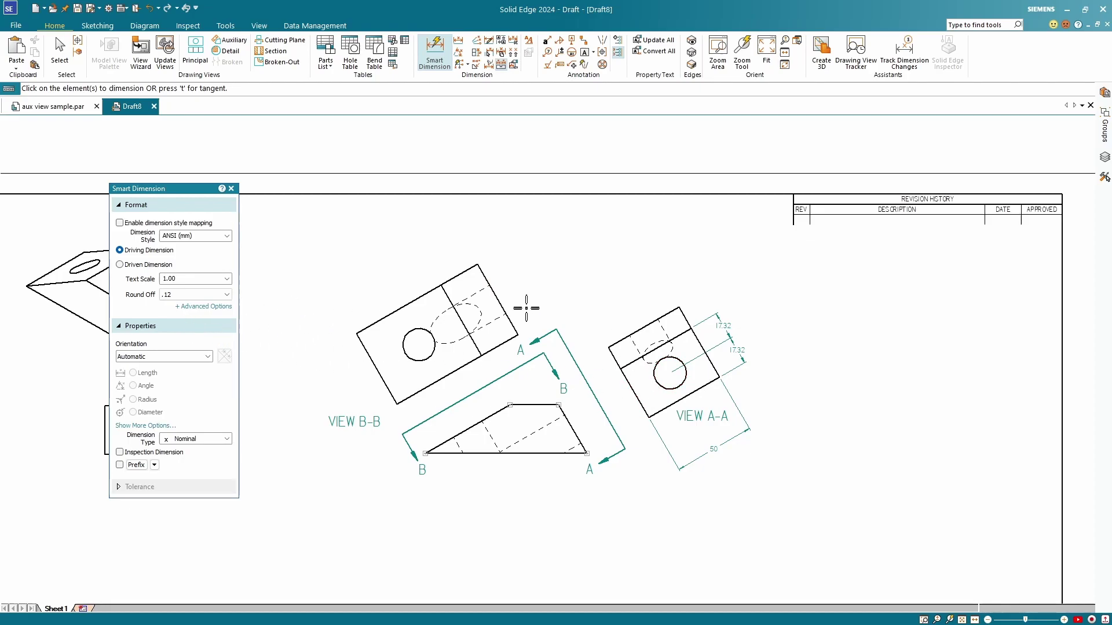
pyautogui.click(486, 273)
pyautogui.click(520, 265)
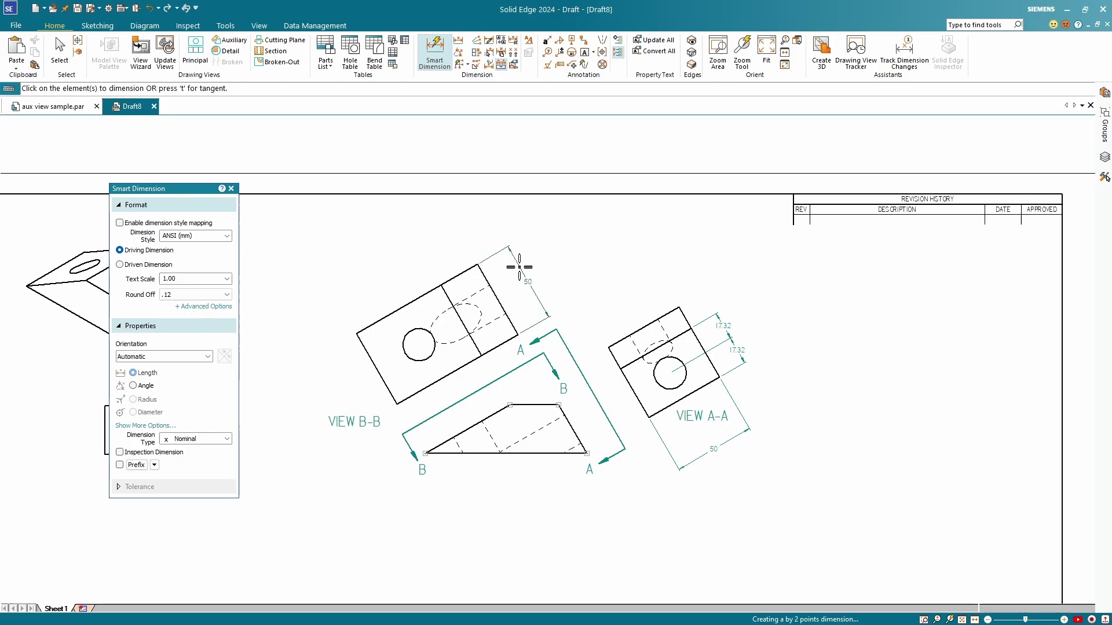
pyautogui.click(414, 299)
pyautogui.click(374, 284)
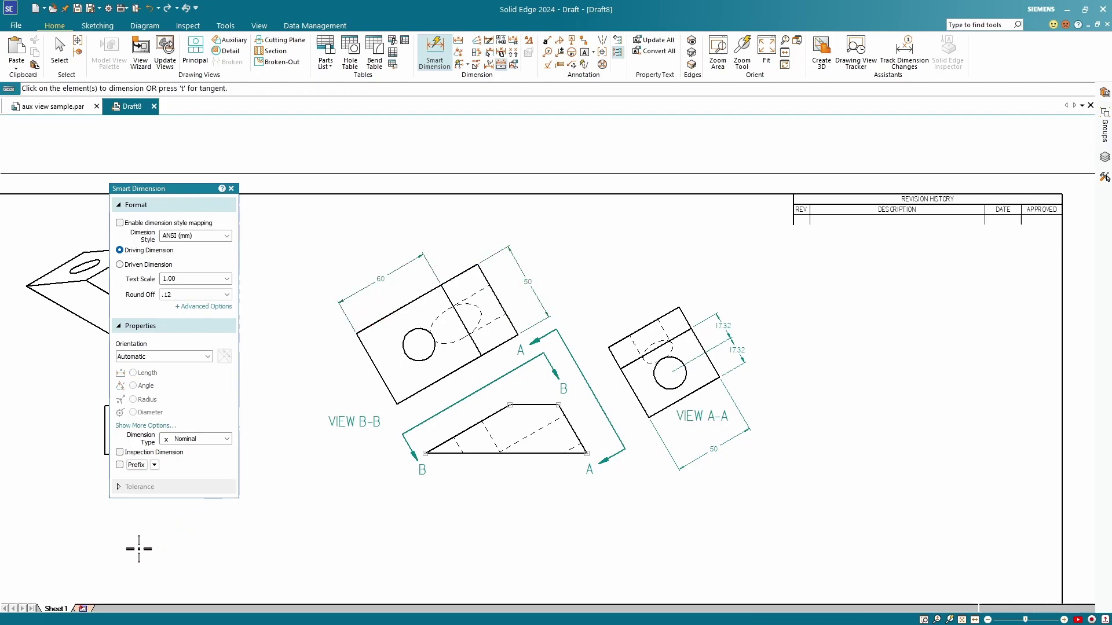
# Add a new sheet and switch to the Sketching commands
pyautogui.click(83, 608)
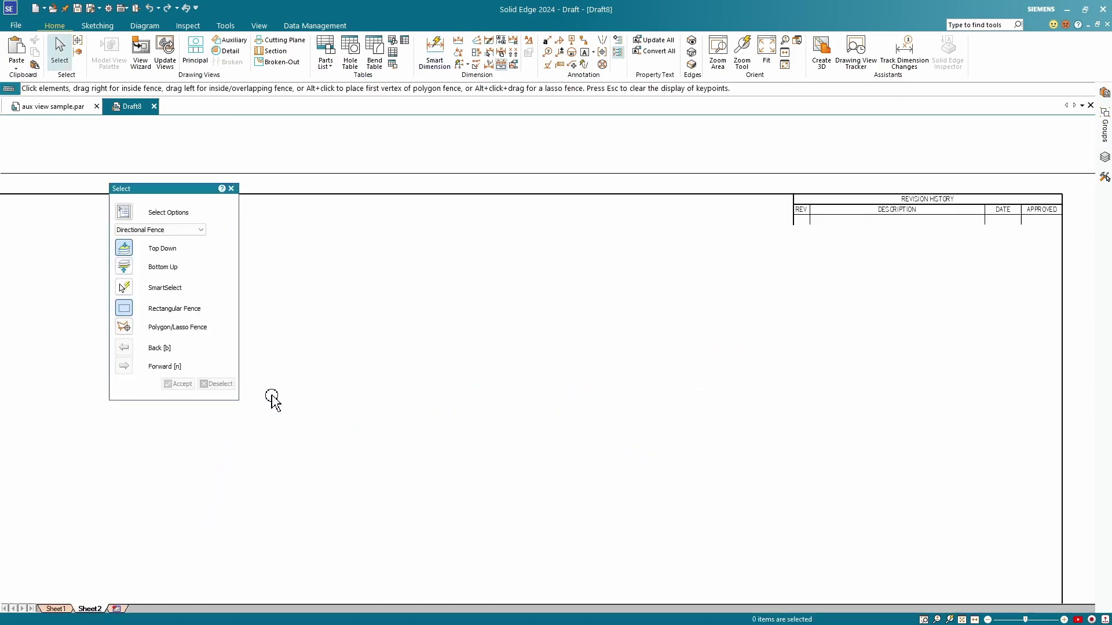
pyautogui.click(97, 26)
pyautogui.click(93, 46)
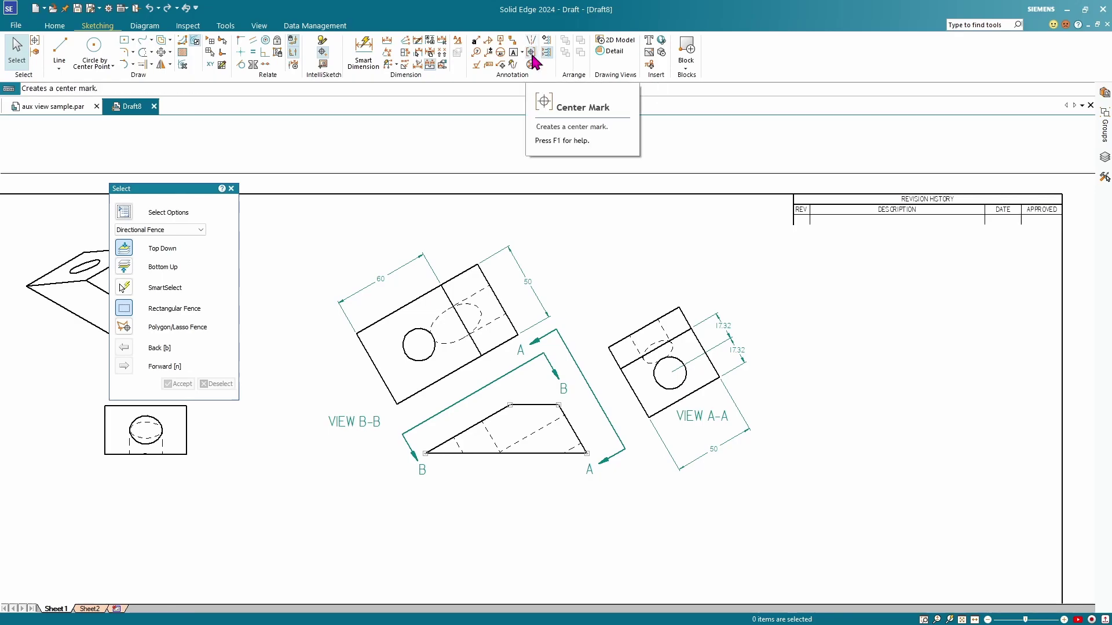
# Place extended horizontal/vertical center marks on the upper view and VIEW A-A holes
pyautogui.click(531, 52)
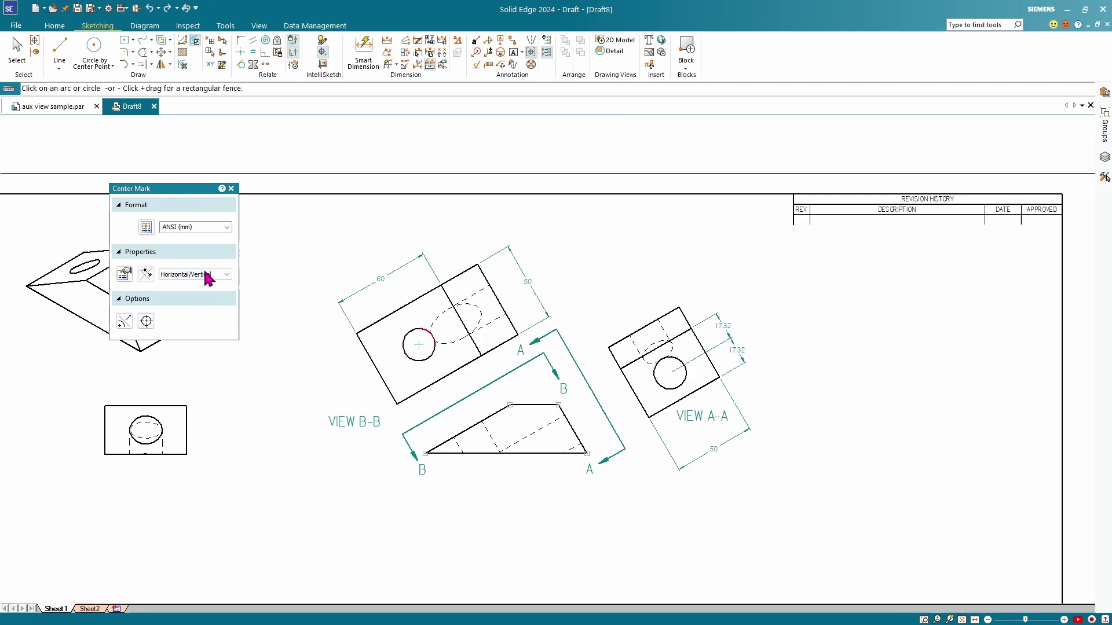
pyautogui.click(146, 321)
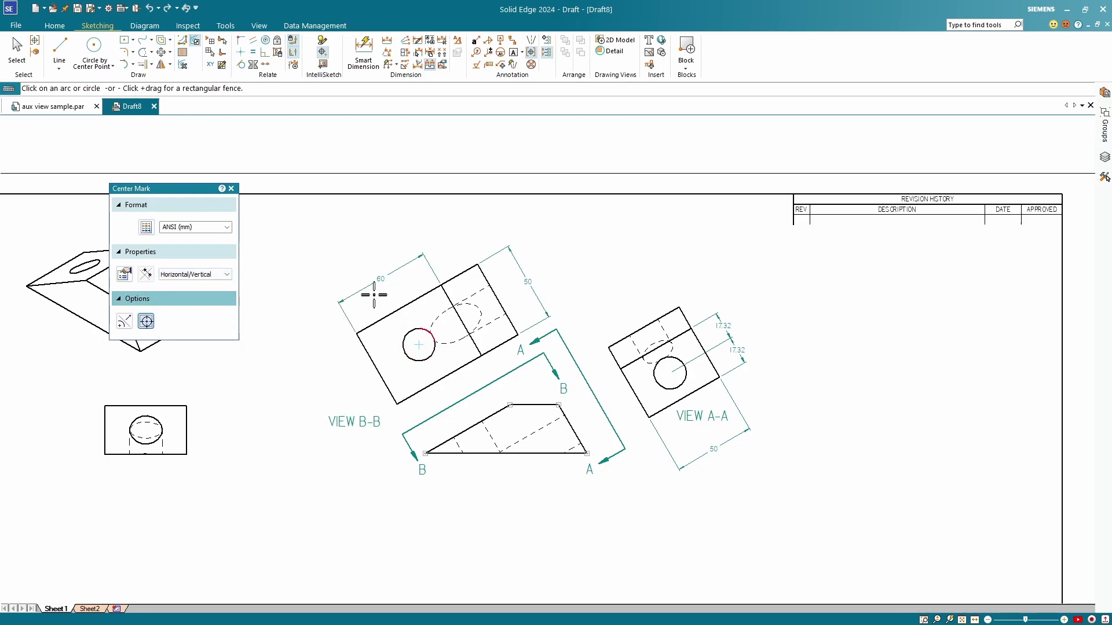
pyautogui.click(430, 341)
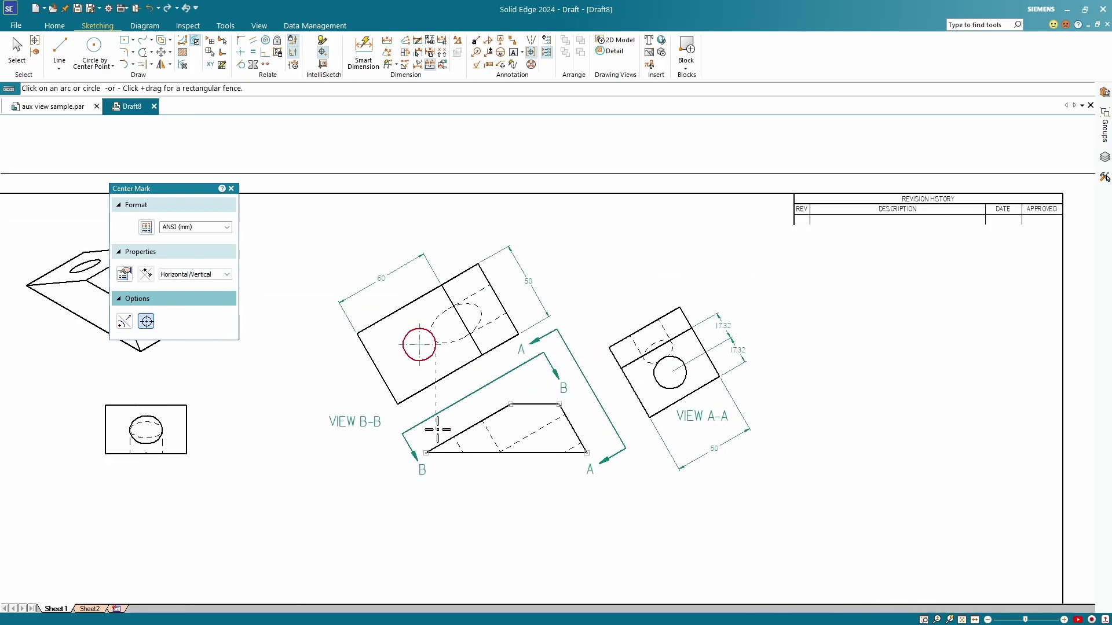
pyautogui.scroll(2, 438, 427)
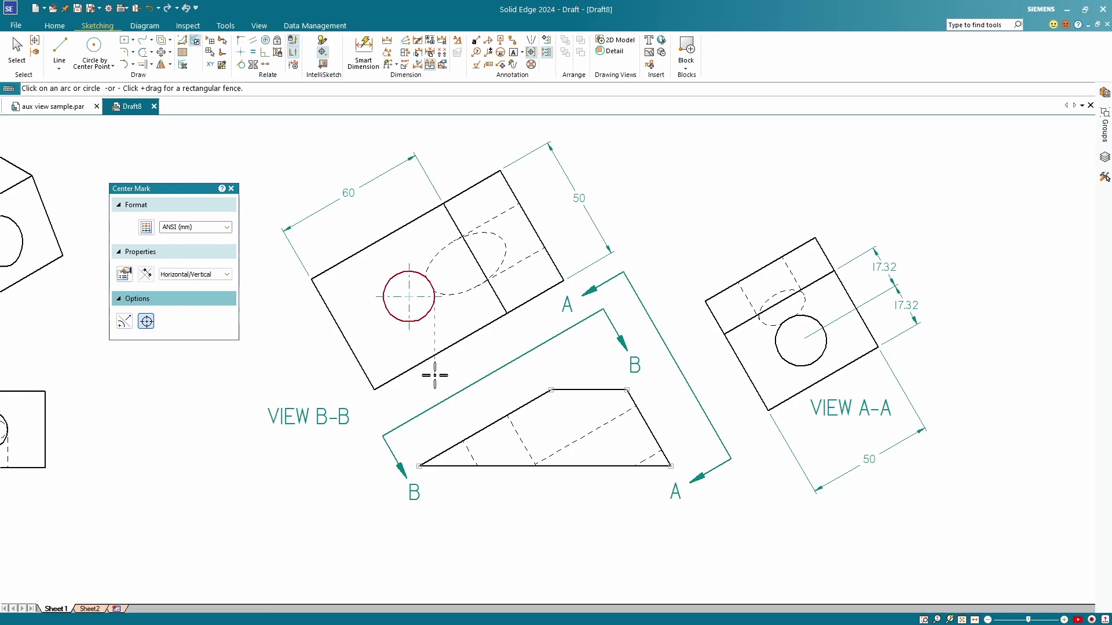
pyautogui.click(793, 364)
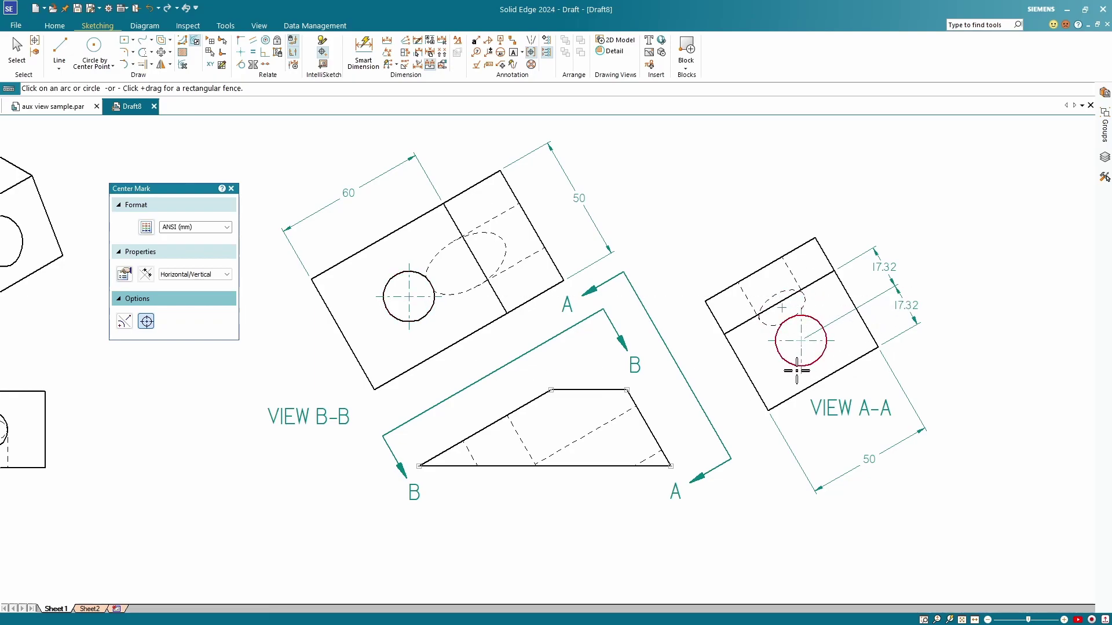
pyautogui.press('Escape')
pyautogui.press('Escape')
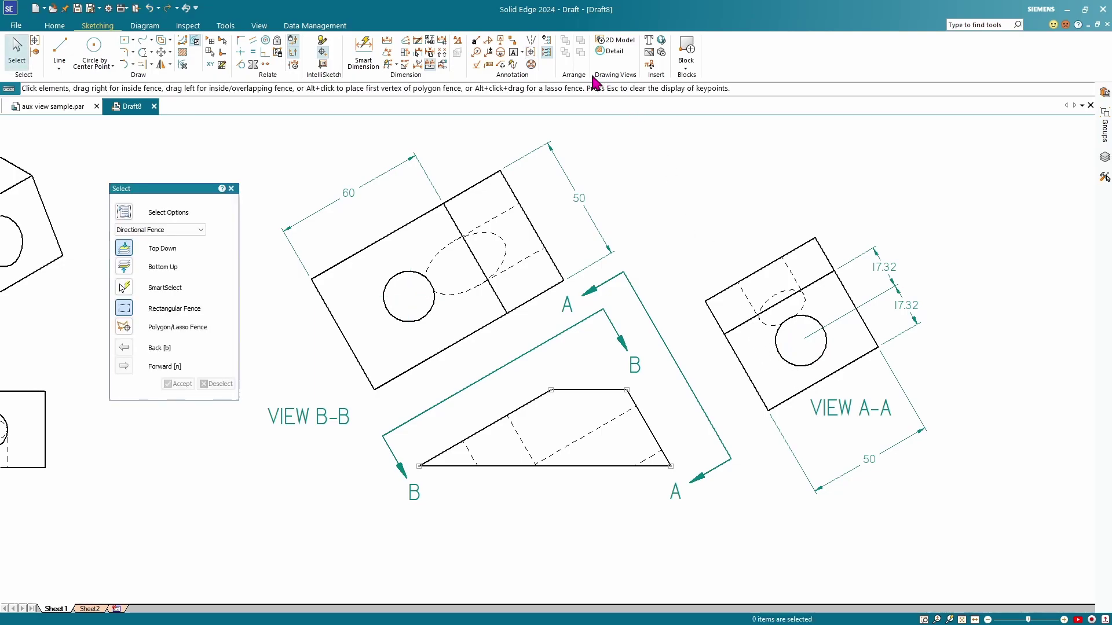
# Mark the VIEW A-A and upper view holes with center marks oriented by Use Dimension Axis
pyautogui.click(530, 53)
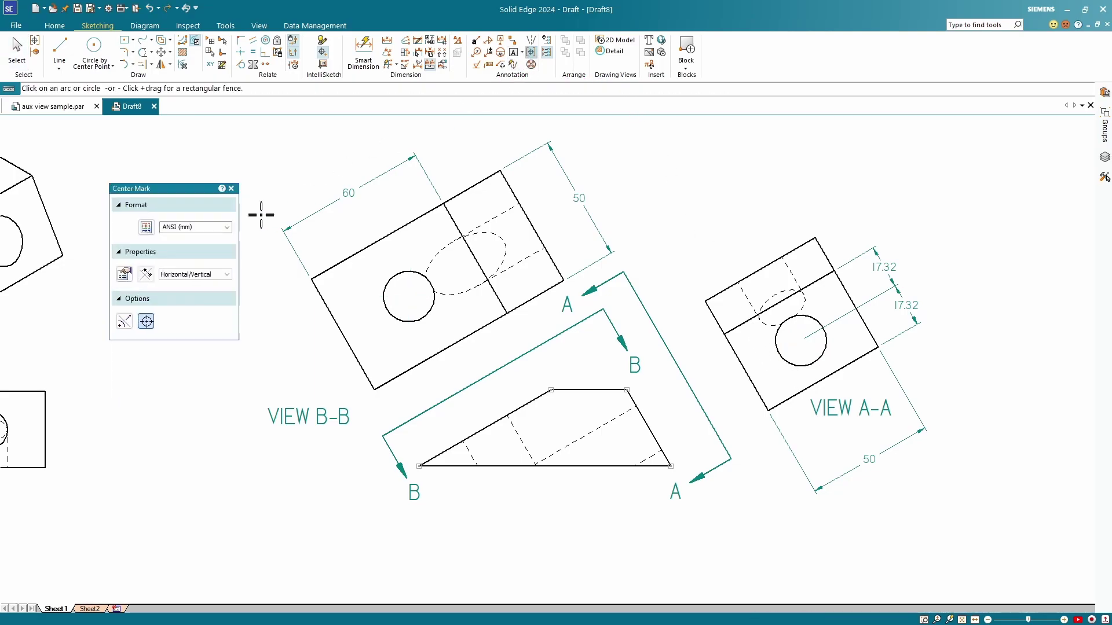
pyautogui.click(203, 274)
pyautogui.click(205, 300)
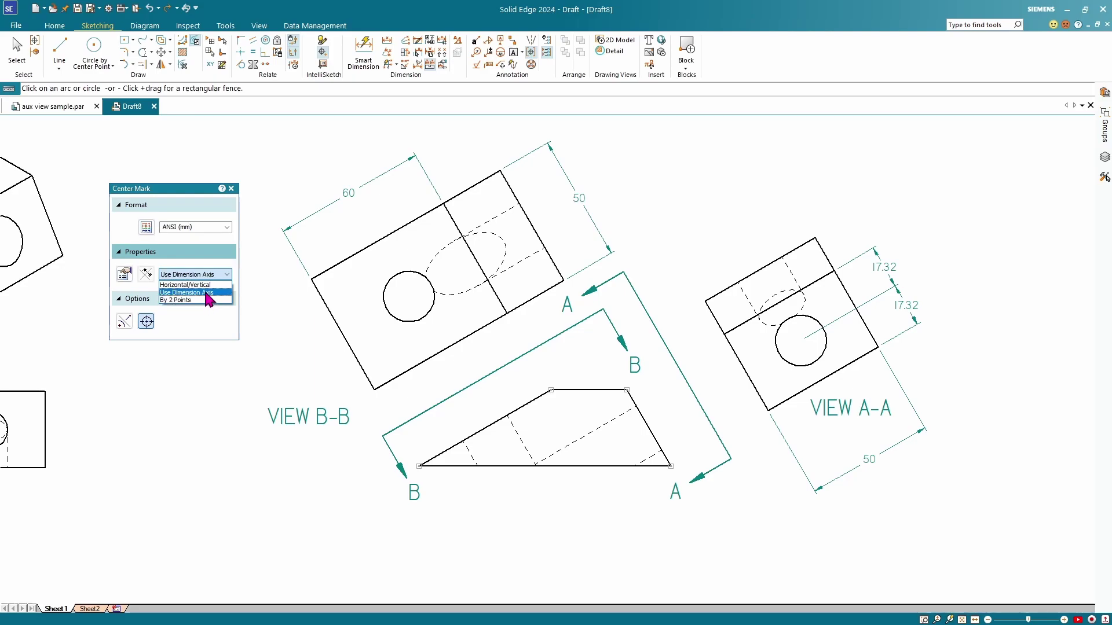
pyautogui.click(200, 292)
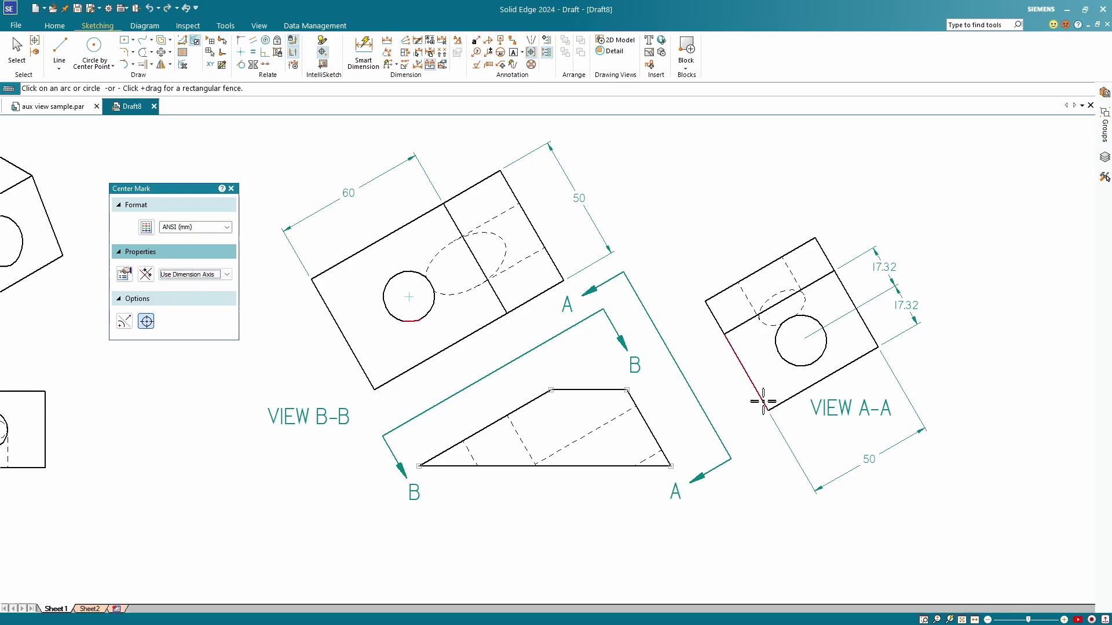
pyautogui.click(779, 359)
pyautogui.click(385, 278)
pyautogui.click(532, 42)
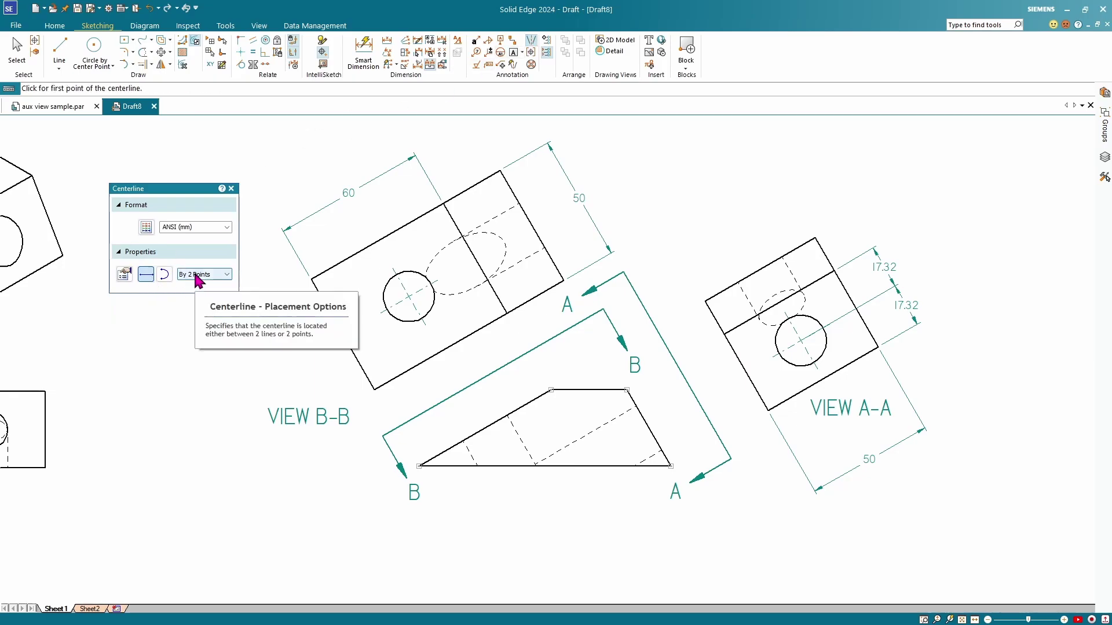
# Using By 2 Lines, add centerlines between two pairs of dashed hidden lines in view B-B
pyautogui.click(197, 275)
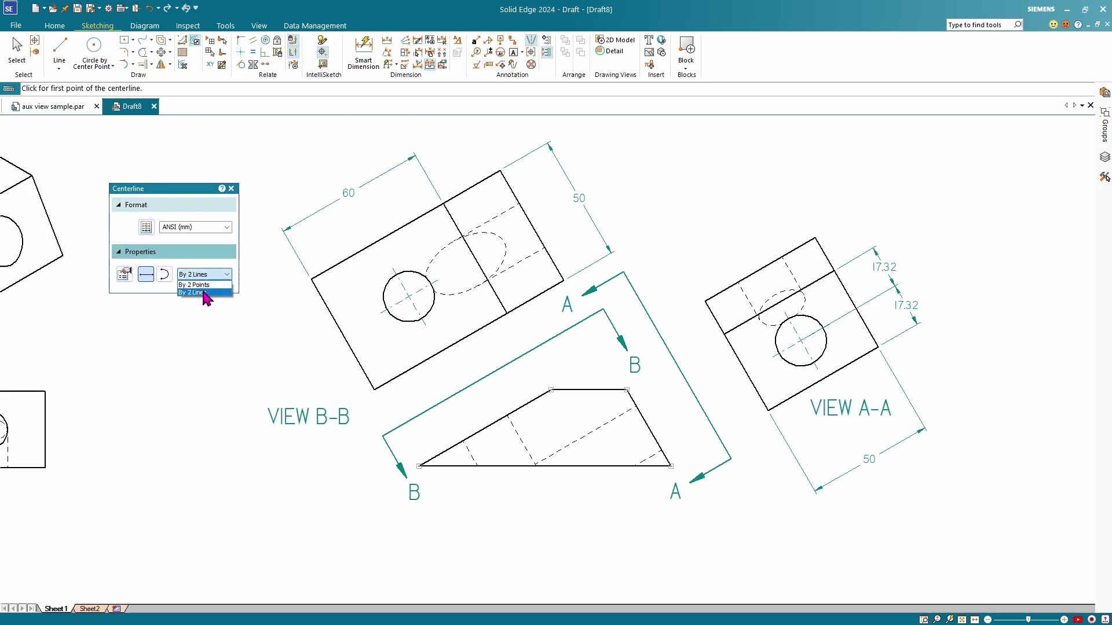
pyautogui.click(197, 293)
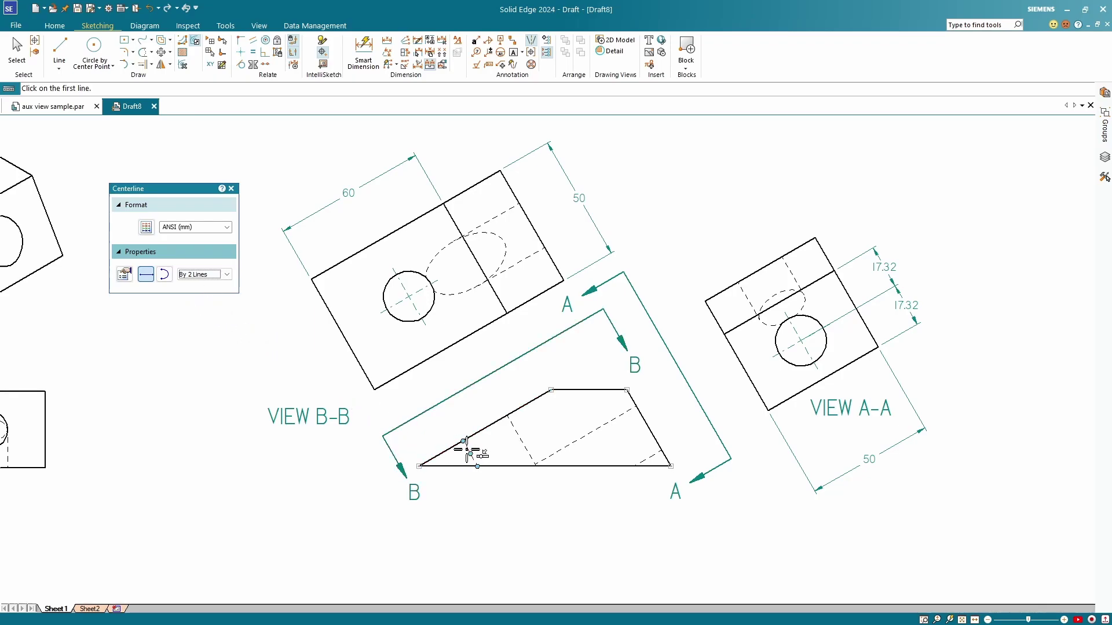
pyautogui.scroll(5, 467, 450)
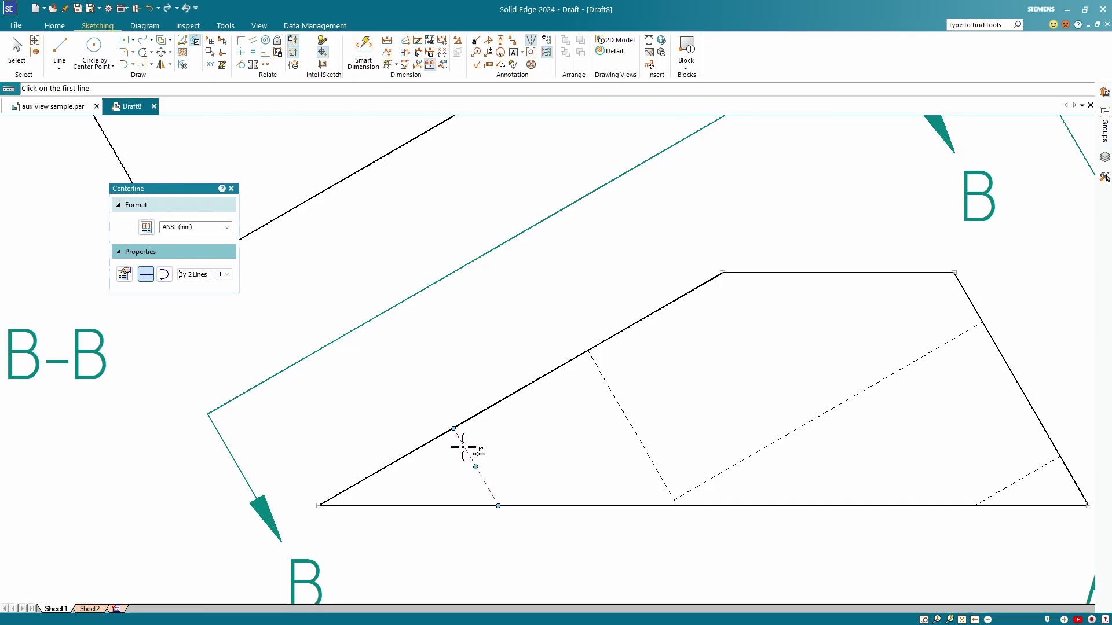
pyautogui.click(461, 444)
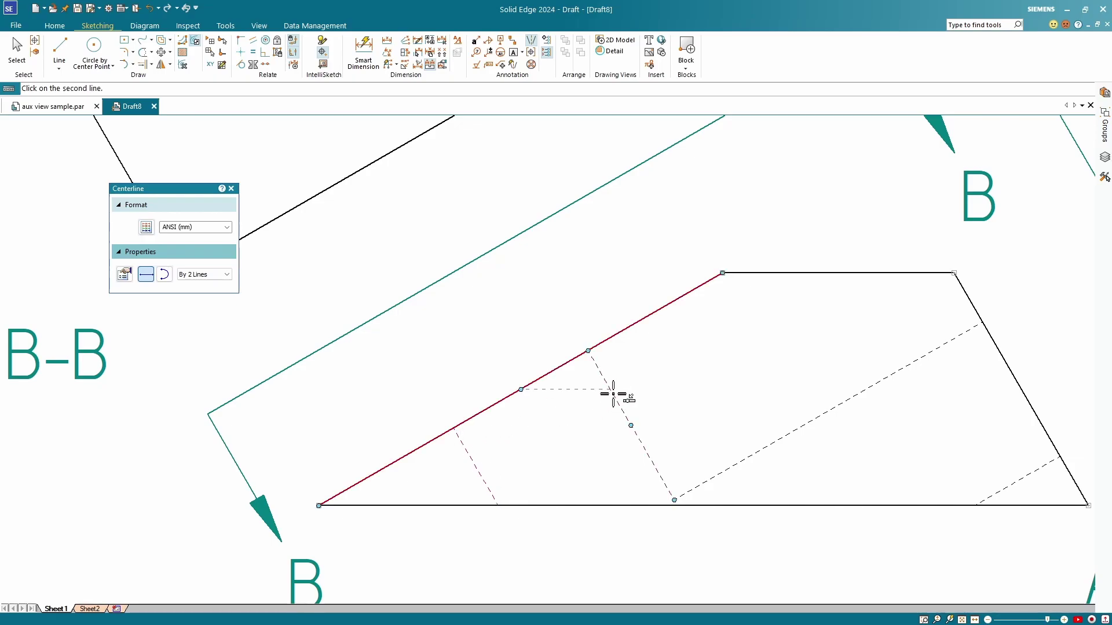
pyautogui.click(613, 394)
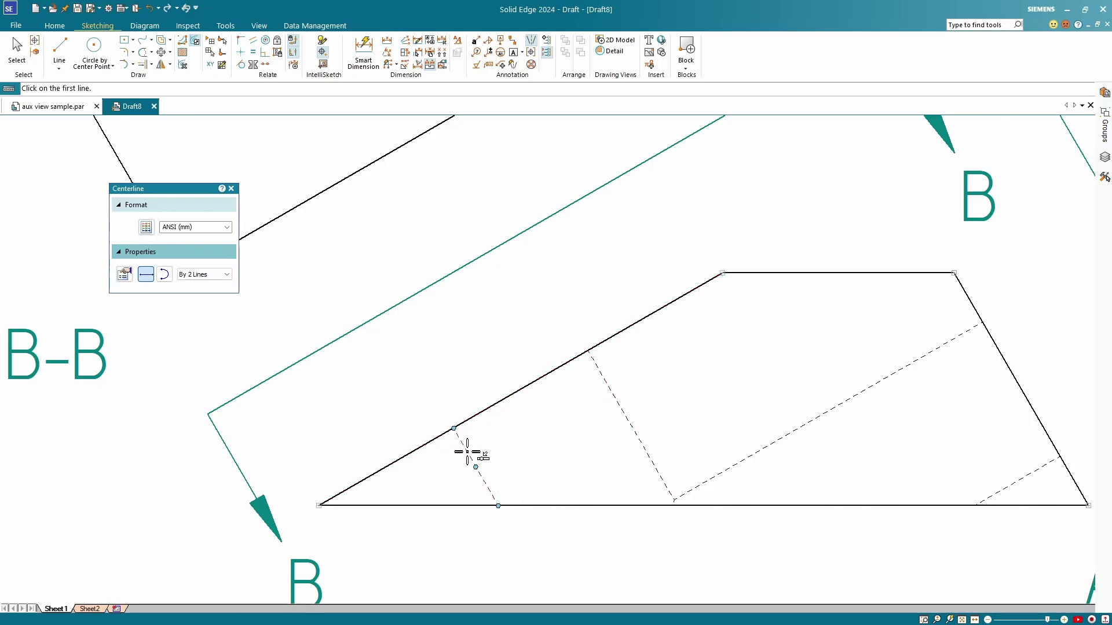
pyautogui.click(618, 403)
pyautogui.click(821, 417)
pyautogui.click(1008, 486)
# Try a By 2 Points centerline from the top corner to the bottom edge, then cancel it
pyautogui.click(209, 276)
pyautogui.click(200, 285)
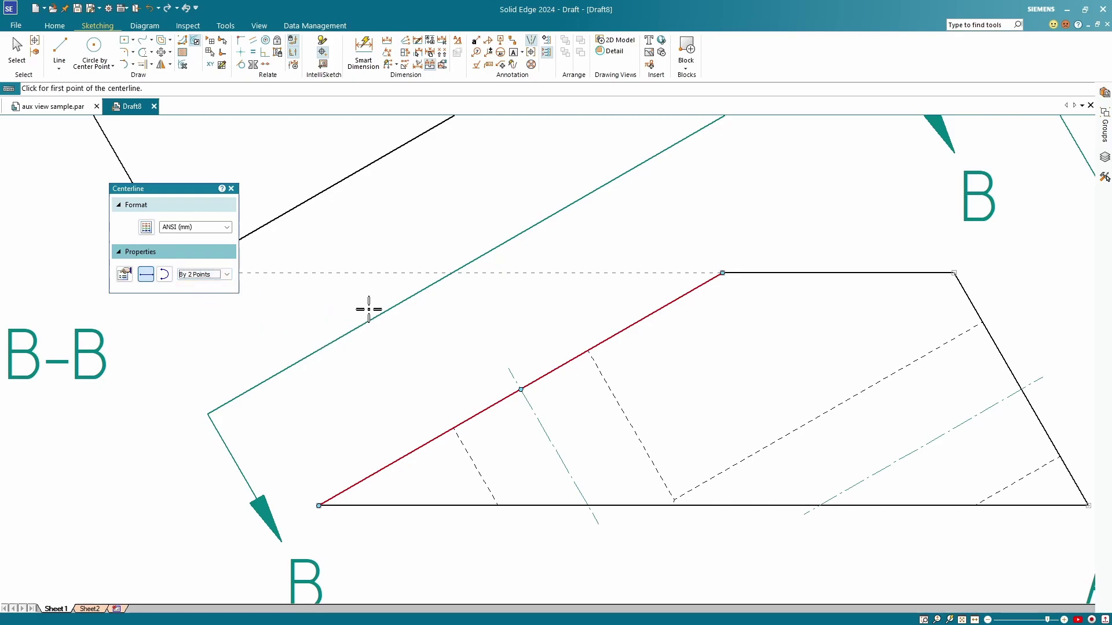
pyautogui.click(722, 273)
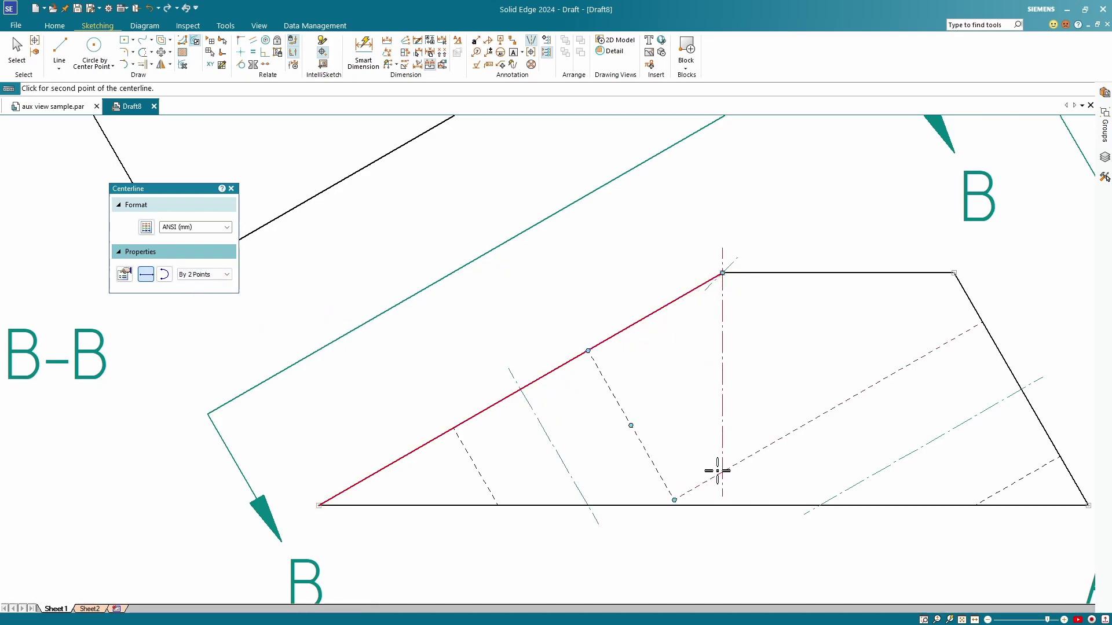
pyautogui.click(674, 499)
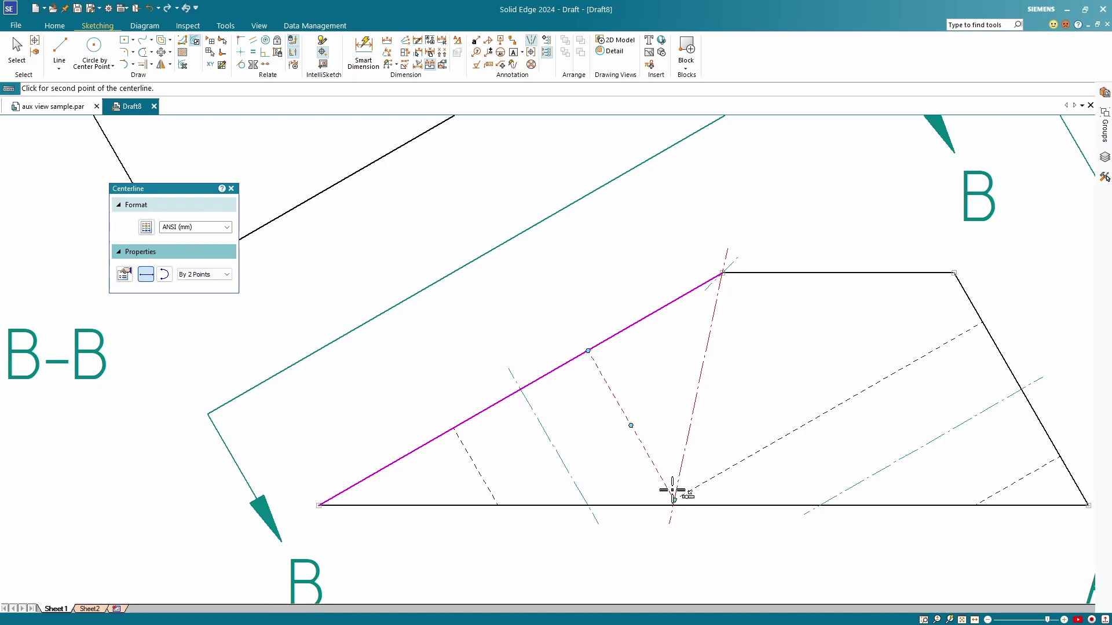
pyautogui.press('Escape')
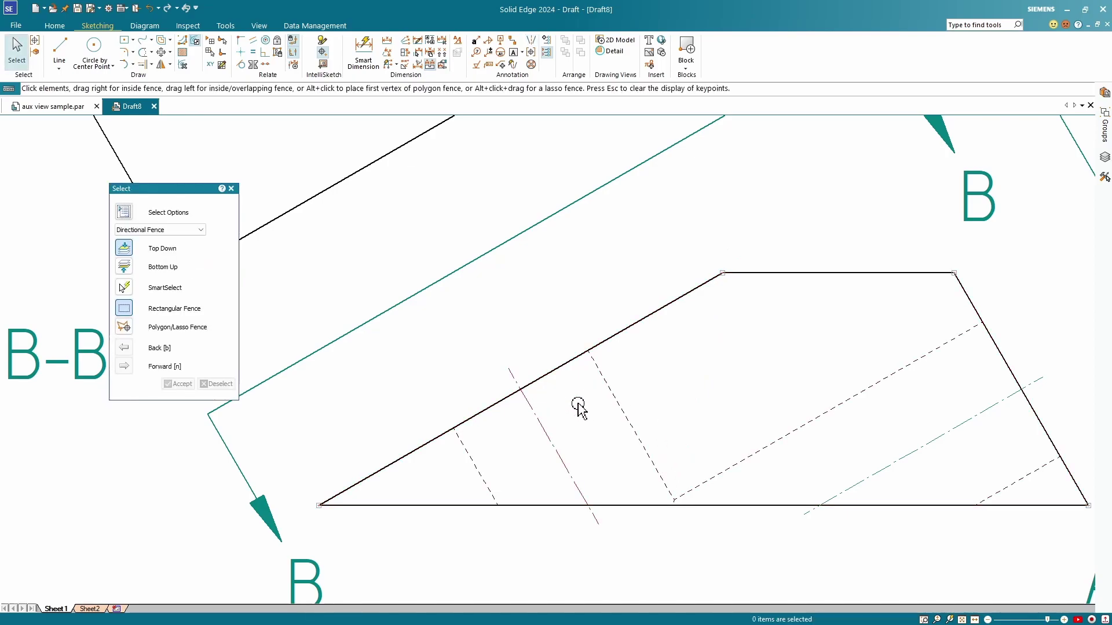
pyautogui.scroll(-2, 646, 445)
pyautogui.scroll(-2, 646, 444)
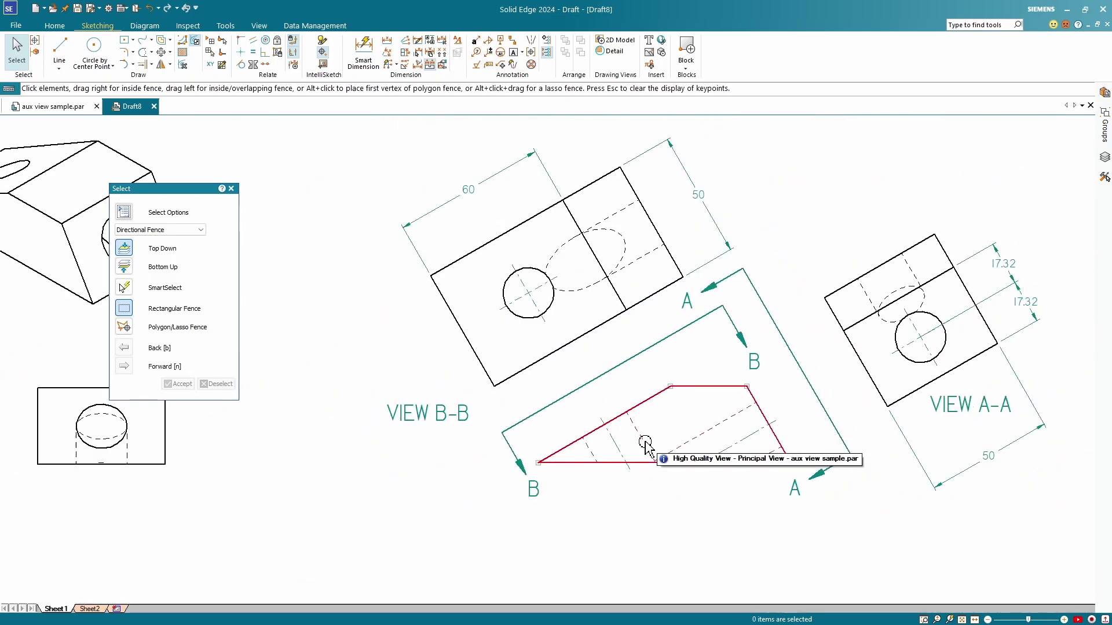
pyautogui.scroll(-2, 631, 418)
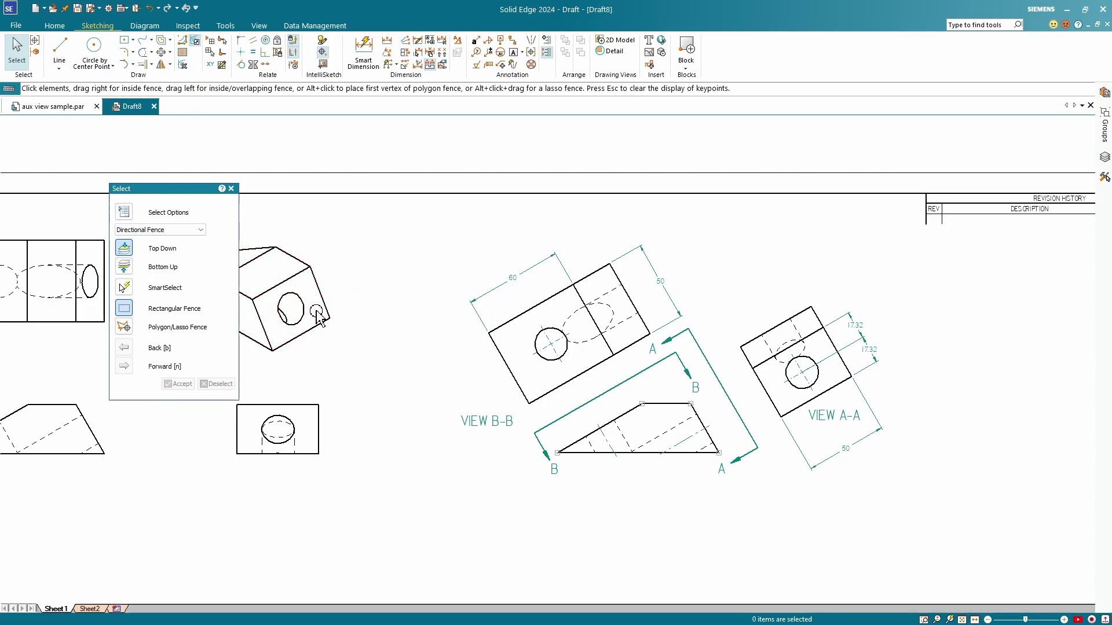
pyautogui.moveTo(319, 319)
pyautogui.mouseDown(button='middle')
pyautogui.moveTo(525, 369)
pyautogui.moveTo(499, 379)
pyautogui.mouseUp(button='middle')
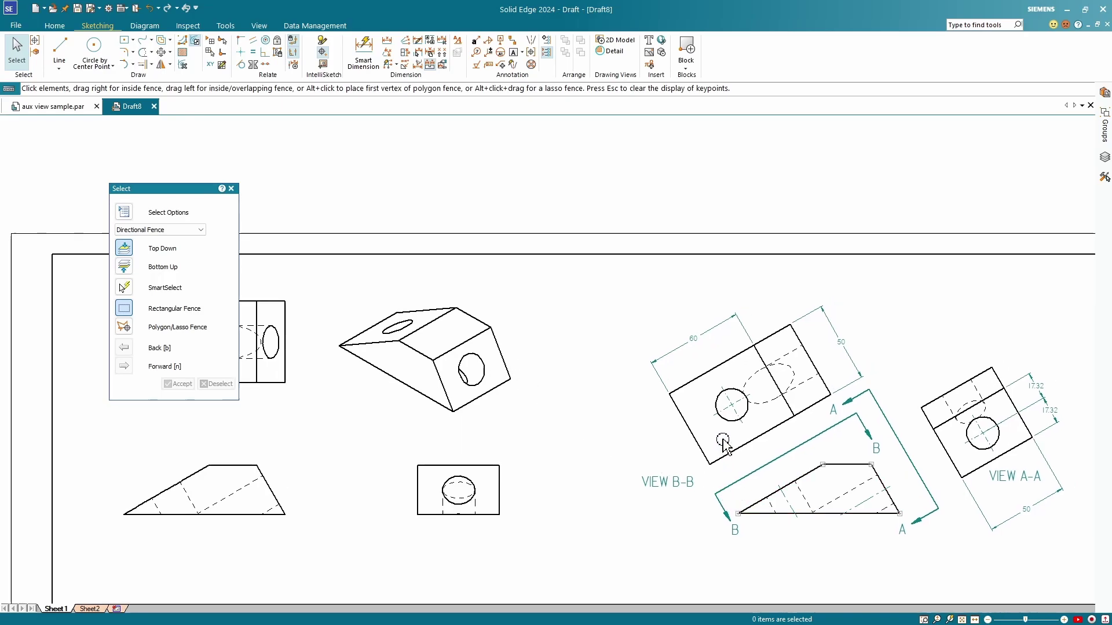
pyautogui.moveTo(722, 441); pyautogui.dragTo(551, 447, button='middle')
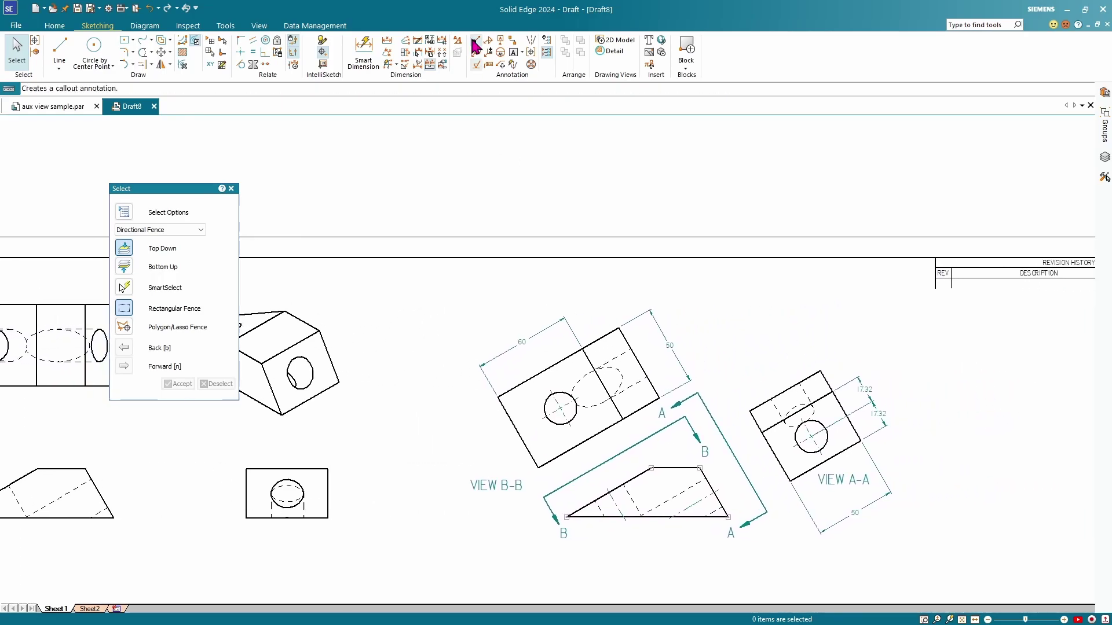
# Start Smart Dimension using Use Dimension Axis, with the upper tilted view's left edge as axis
pyautogui.click(363, 51)
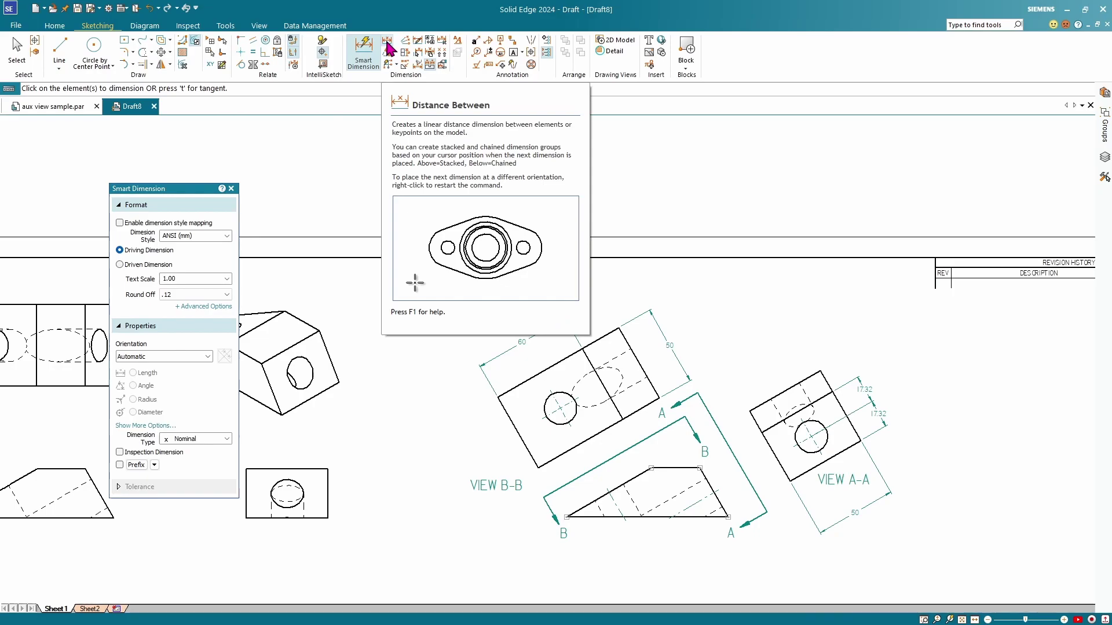
pyautogui.click(192, 359)
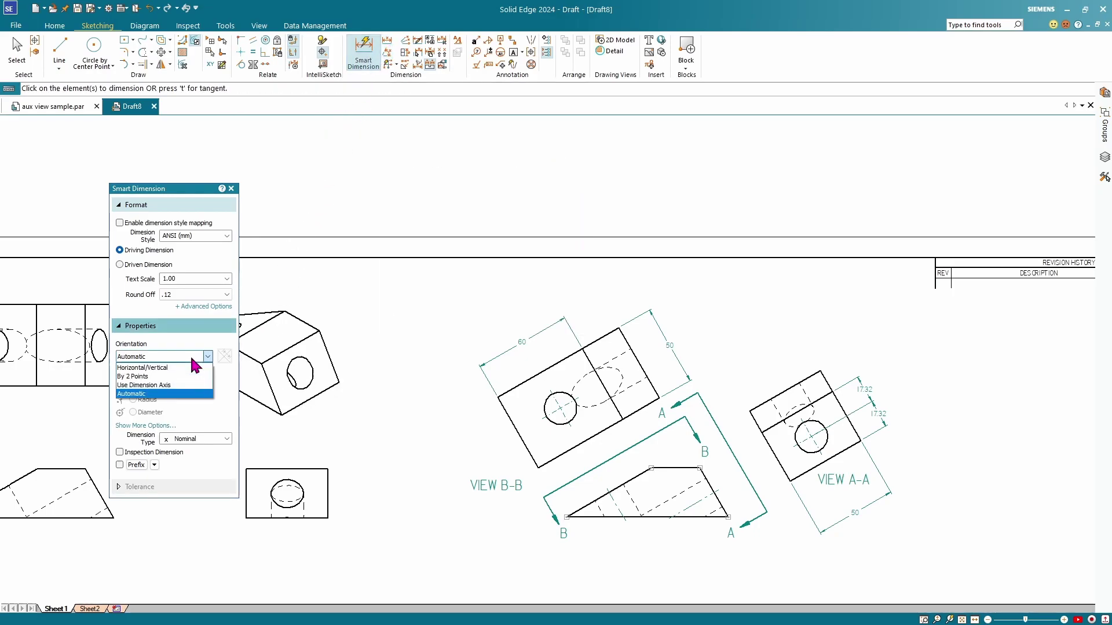
pyautogui.click(192, 385)
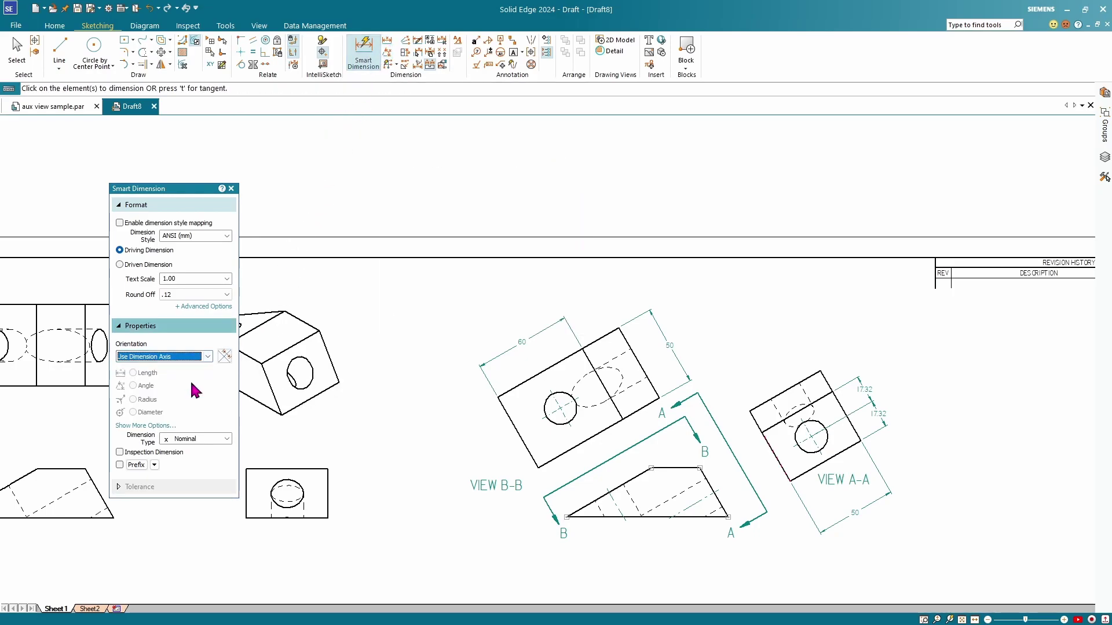
pyautogui.click(224, 356)
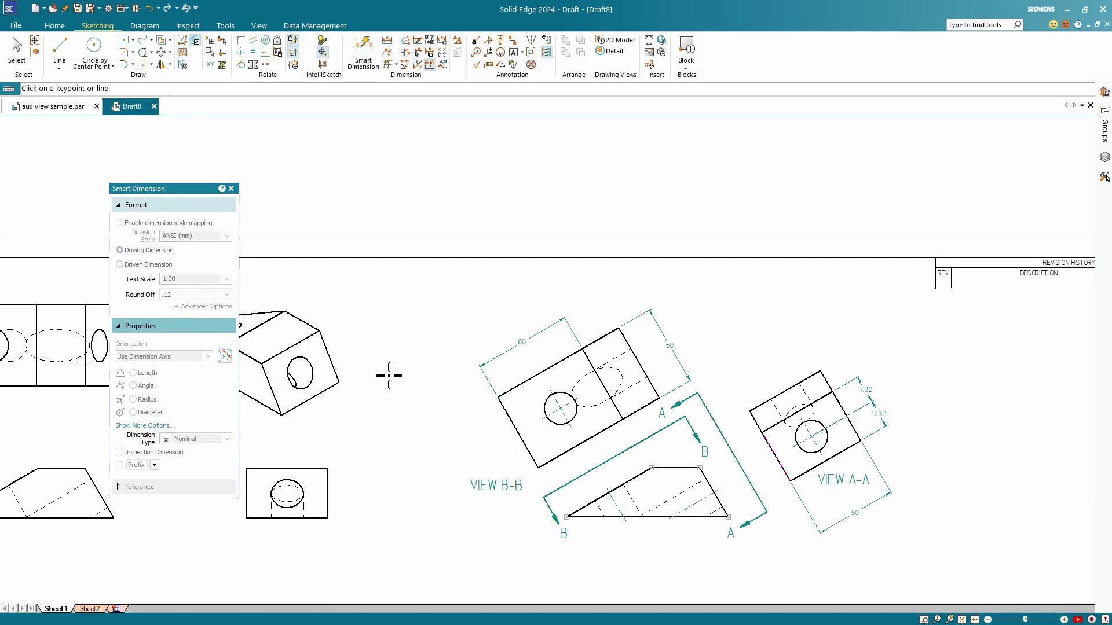
pyautogui.click(514, 434)
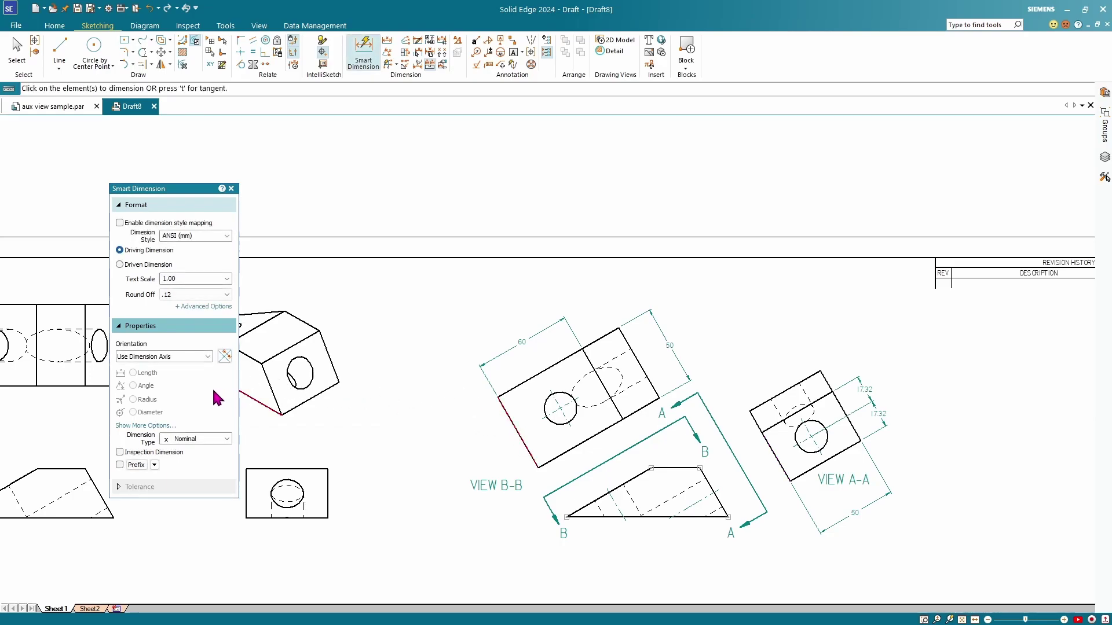